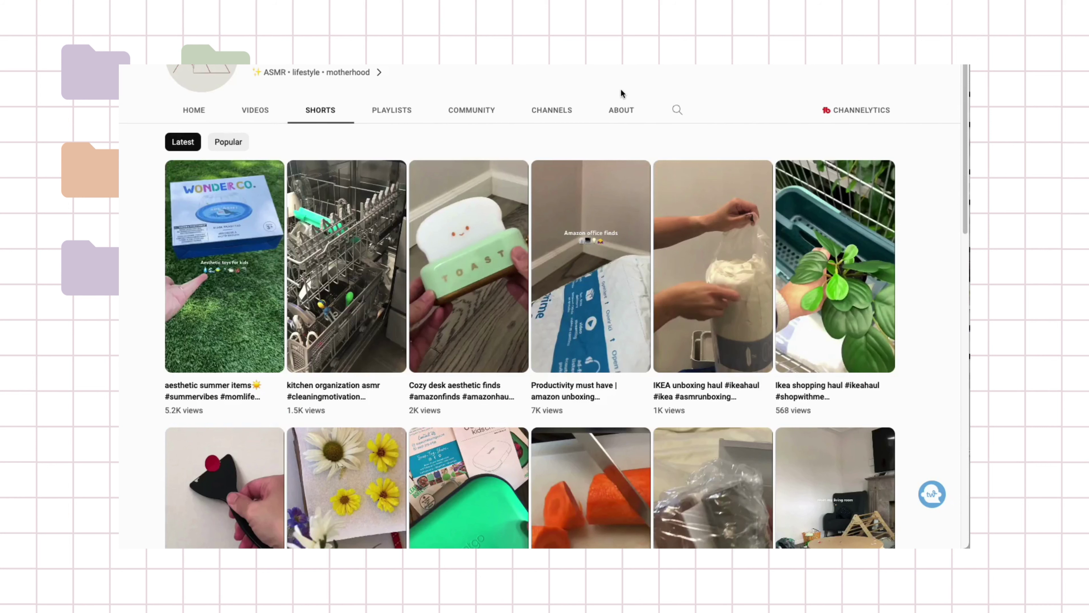
{"action": "scroll", "coordinate": [469, 257], "scroll_direction": "down", "scroll_amount": 1}
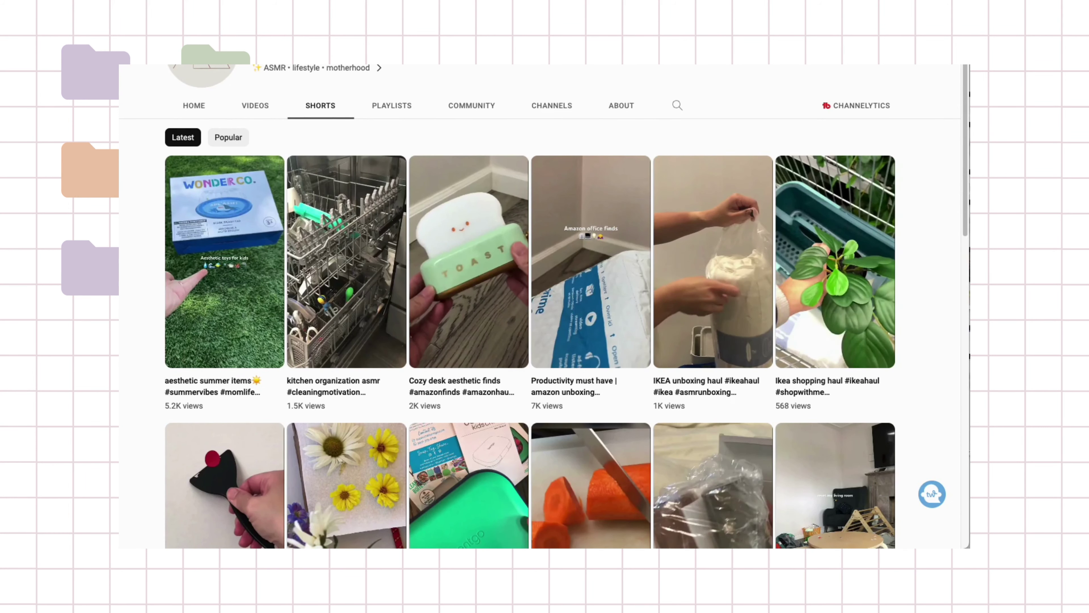
{"action": "mouse_move", "coordinate": [522, 248]}
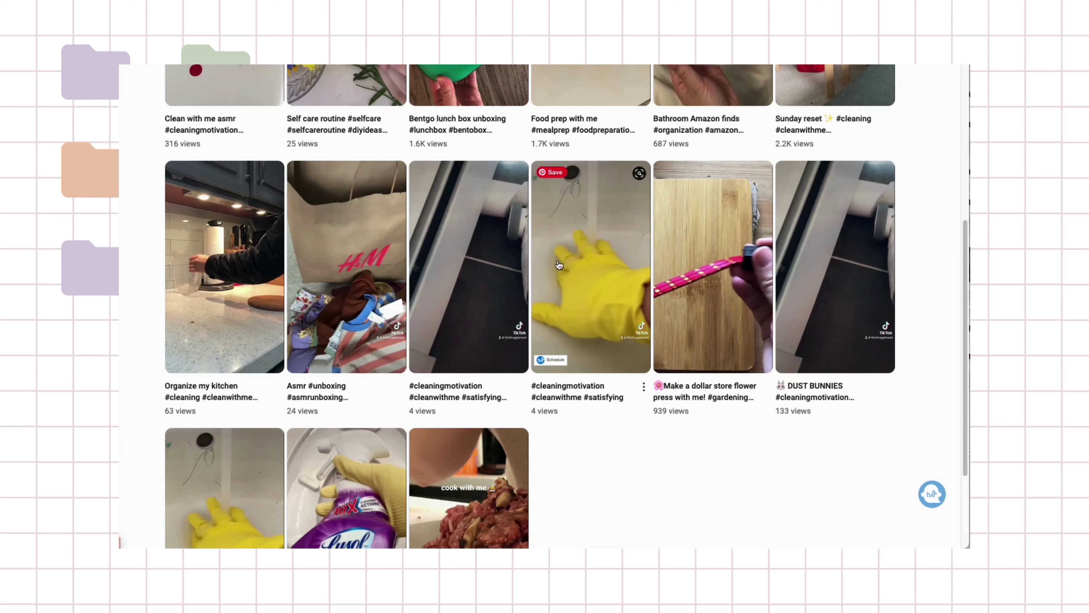
{"action": "scroll", "coordinate": [570, 253], "scroll_direction": "up", "scroll_amount": 4}
{"action": "scroll", "coordinate": [569, 256], "scroll_direction": "up", "scroll_amount": 6}
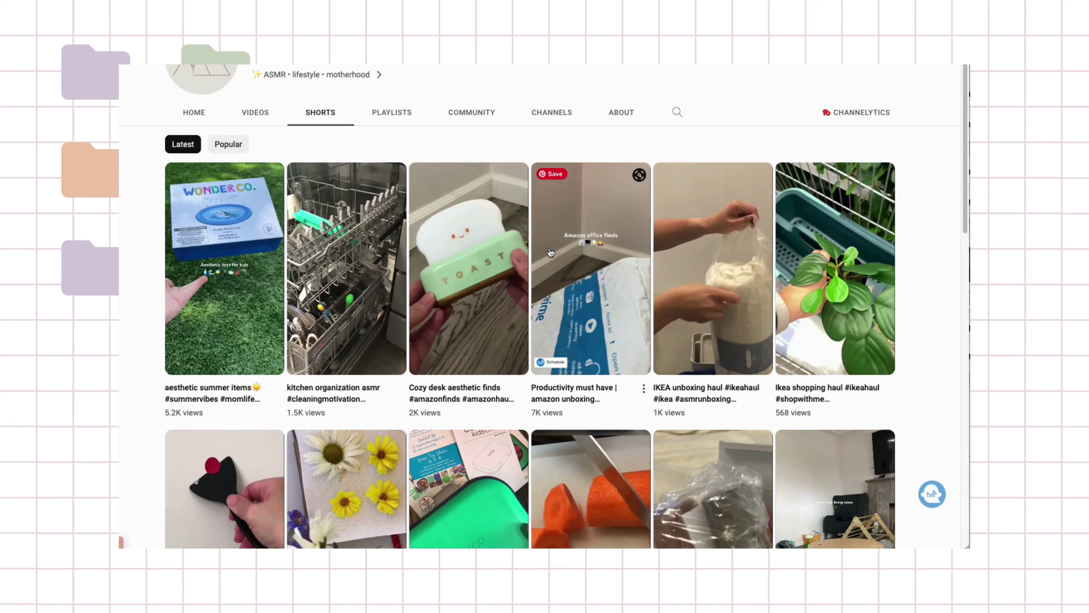
{"action": "scroll", "coordinate": [300, 280], "scroll_direction": "down", "scroll_amount": 3}
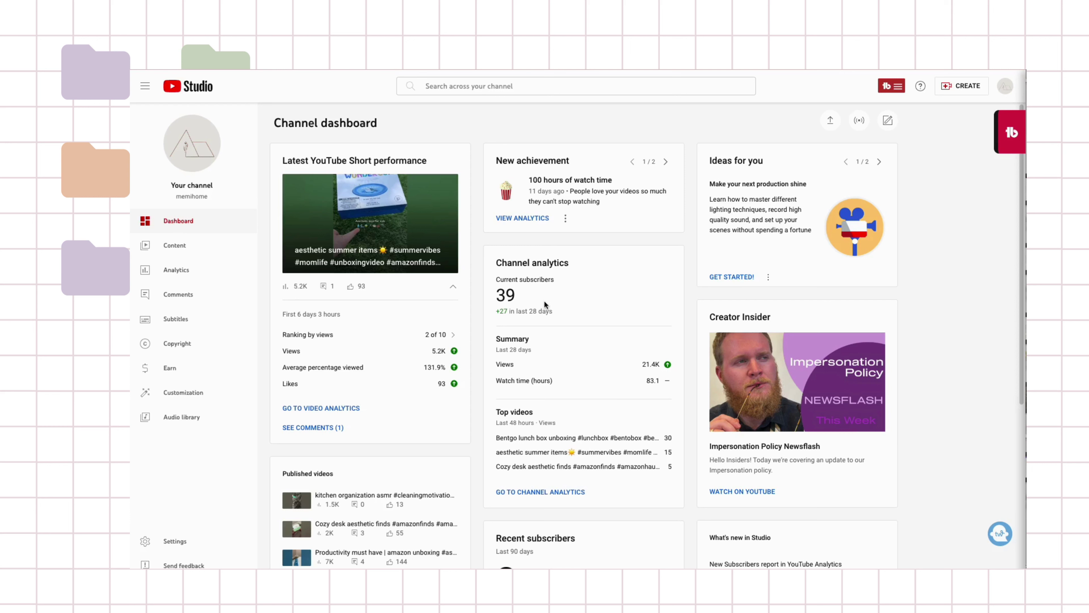
Step: Scroll down the Channel dashboard to the recently published videos
{"action": "scroll", "coordinate": [560, 360], "scroll_direction": "down", "scroll_amount": 2}
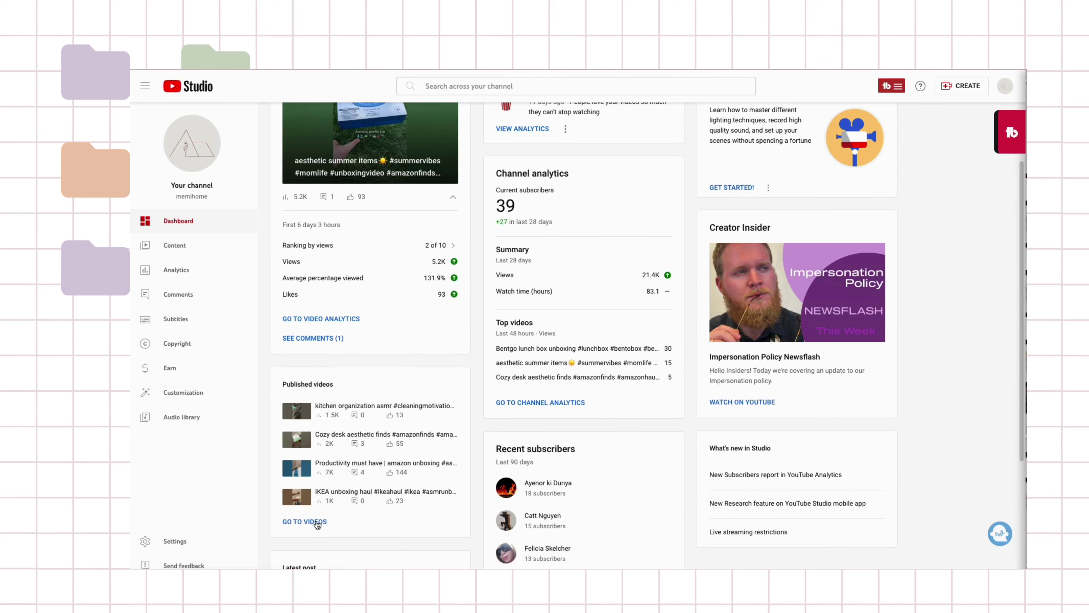
Step: Go to the full videos list, dismiss the TubeBuddy Toolbox, and open the Productivity must have Short's analytics
{"action": "left_click", "coordinate": [318, 521]}
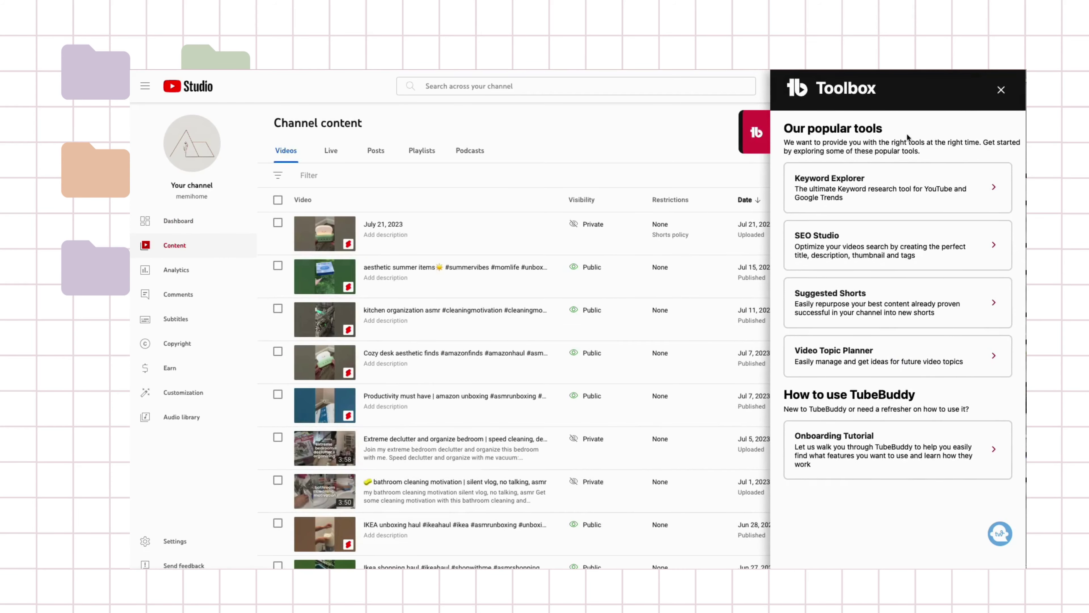
{"action": "left_click", "coordinate": [1004, 94]}
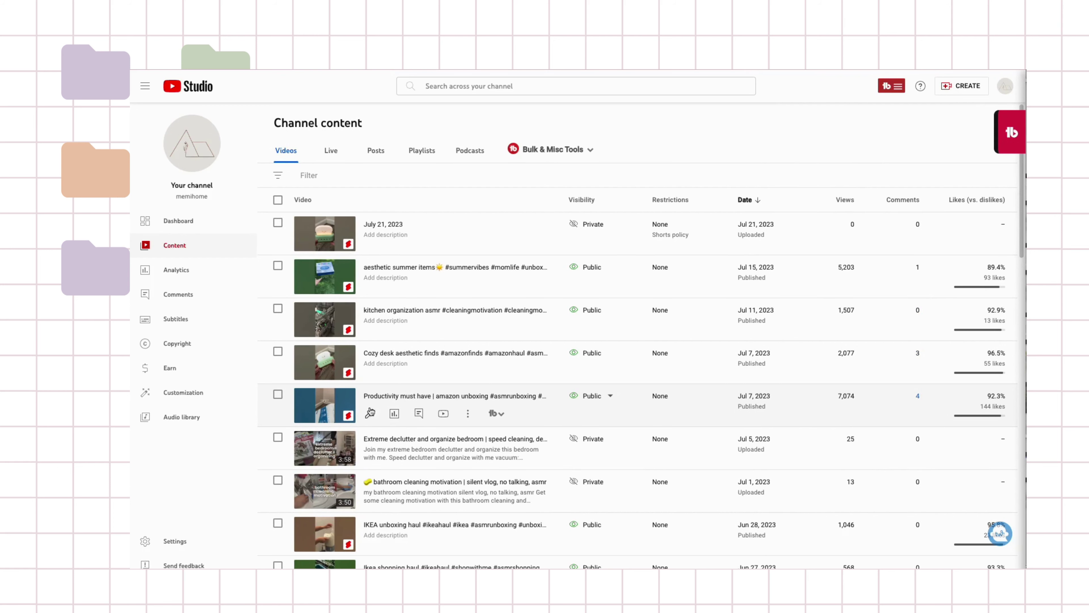
{"action": "left_click", "coordinate": [395, 412]}
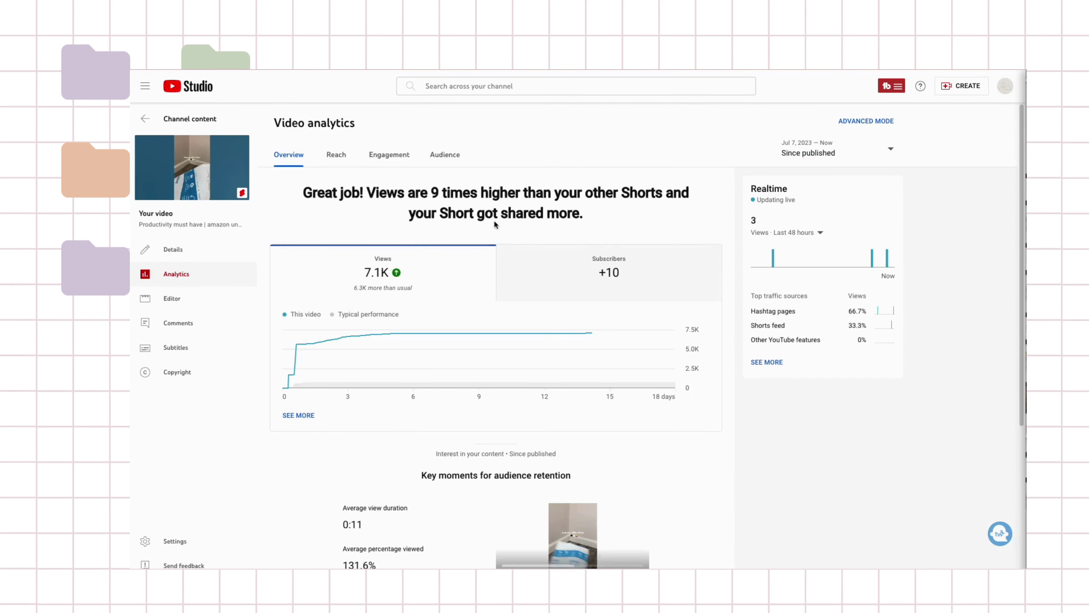
{"action": "mouse_move", "coordinate": [564, 347]}
{"action": "mouse_move", "coordinate": [614, 279]}
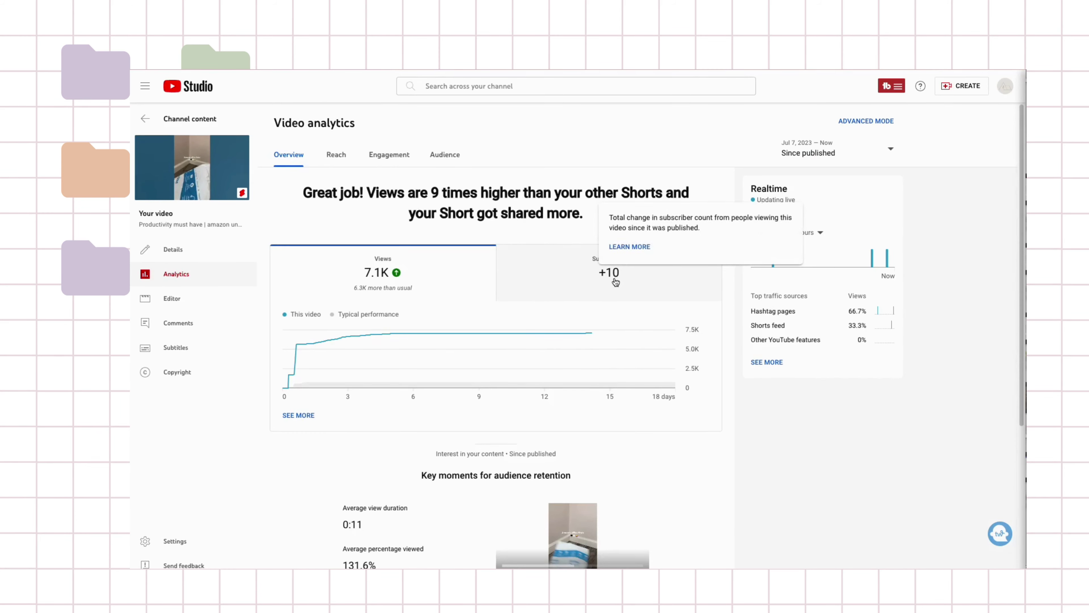
{"action": "scroll", "coordinate": [682, 415], "scroll_direction": "down", "scroll_amount": 5}
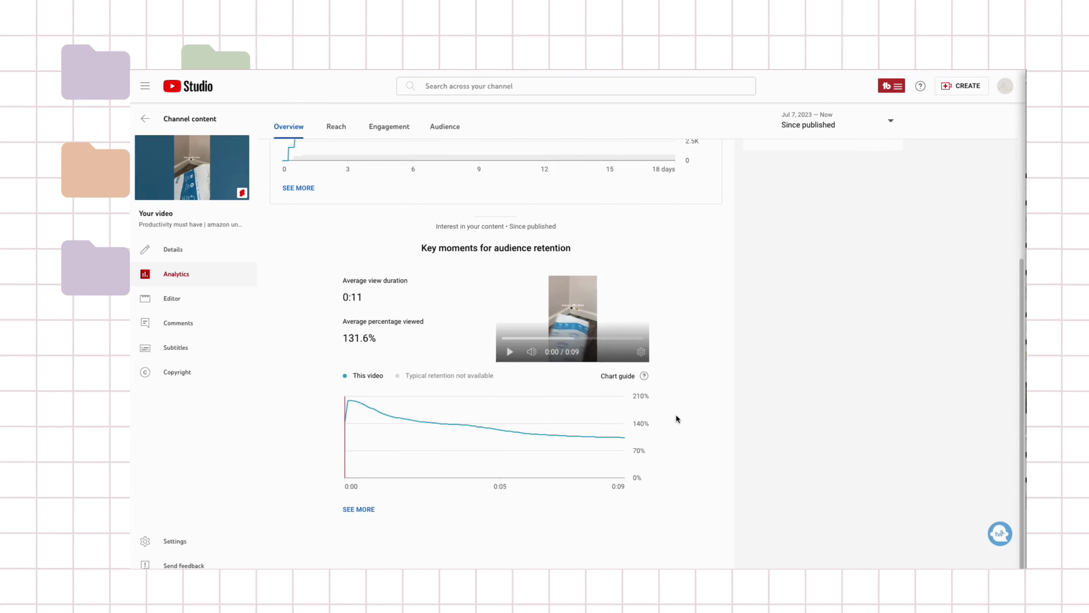
{"action": "scroll", "coordinate": [688, 405], "scroll_direction": "up", "scroll_amount": 5}
Step: Switch to the Short's Reach statistics and scroll down to traffic sources and YouTube search terms
{"action": "left_click", "coordinate": [336, 155]}
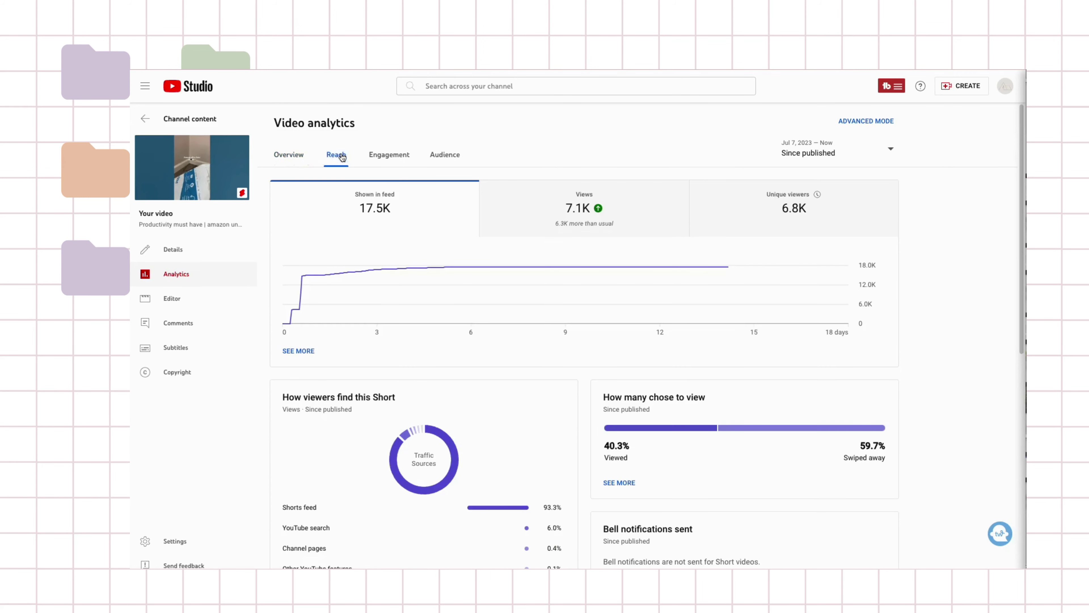
{"action": "scroll", "coordinate": [522, 433], "scroll_direction": "down", "scroll_amount": 2}
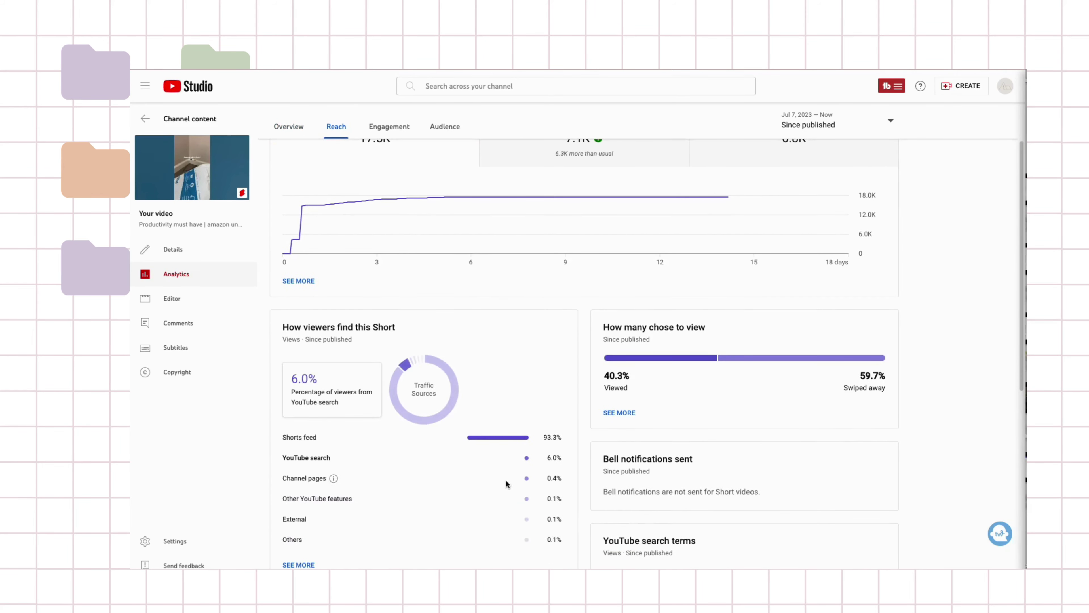
{"action": "mouse_move", "coordinate": [301, 443]}
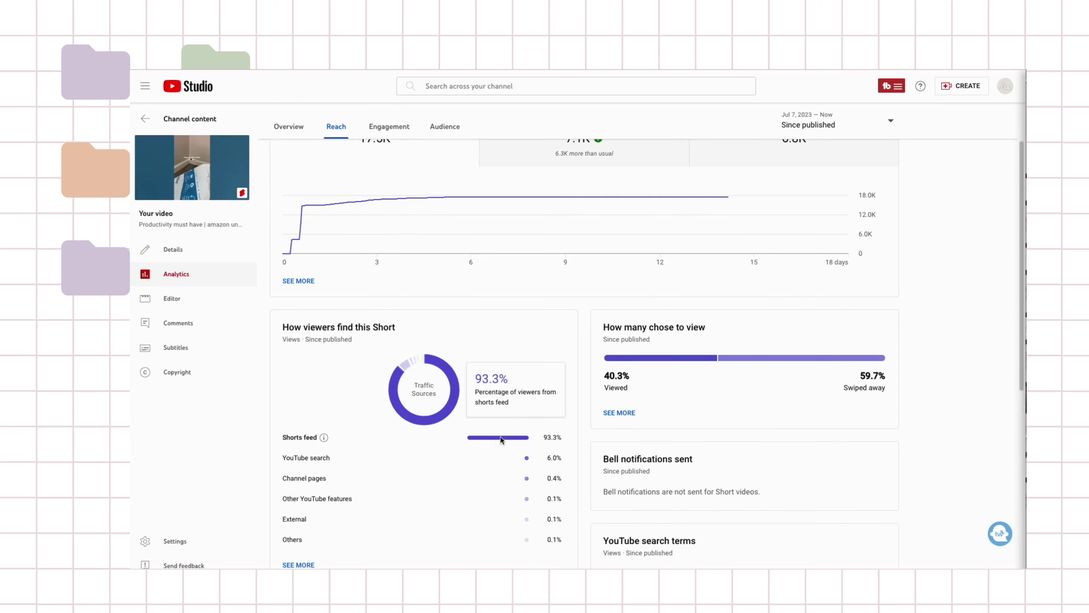
{"action": "mouse_move", "coordinate": [491, 459]}
{"action": "scroll", "coordinate": [802, 463], "scroll_direction": "down", "scroll_amount": 2}
{"action": "scroll", "coordinate": [814, 465], "scroll_direction": "down", "scroll_amount": 5}
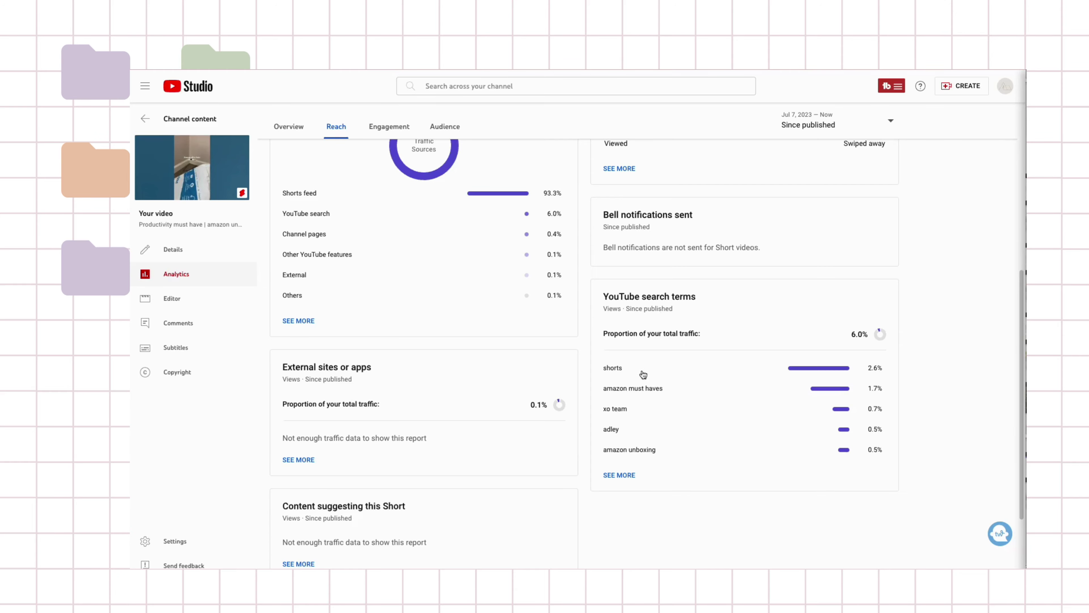
Step: Open the full YouTube search terms report, scroll through the table, then close it
{"action": "left_click", "coordinate": [625, 479]}
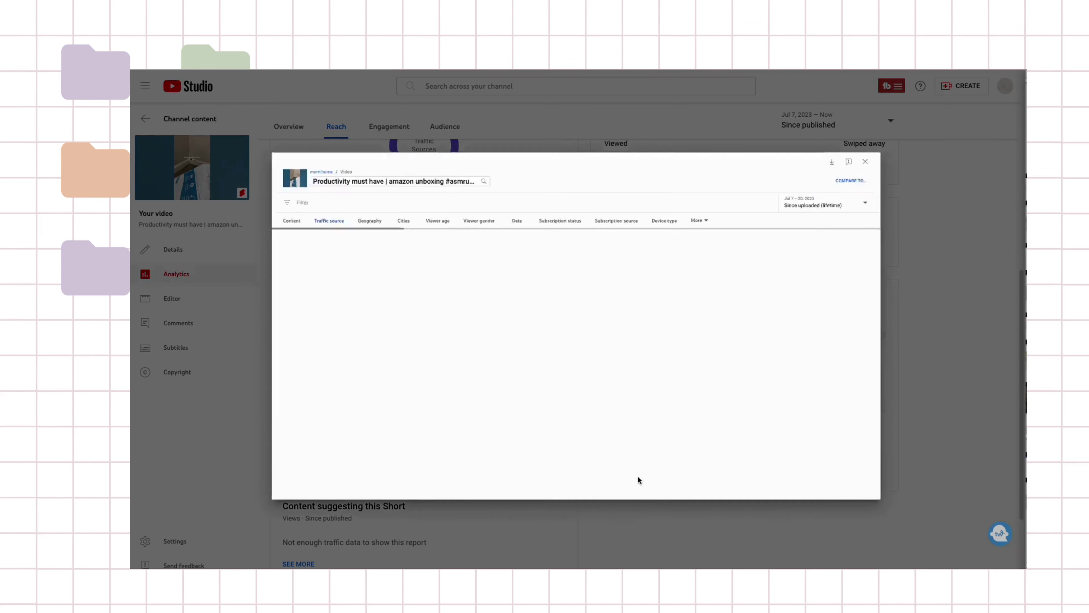
{"action": "scroll", "coordinate": [418, 450], "scroll_direction": "down", "scroll_amount": 5}
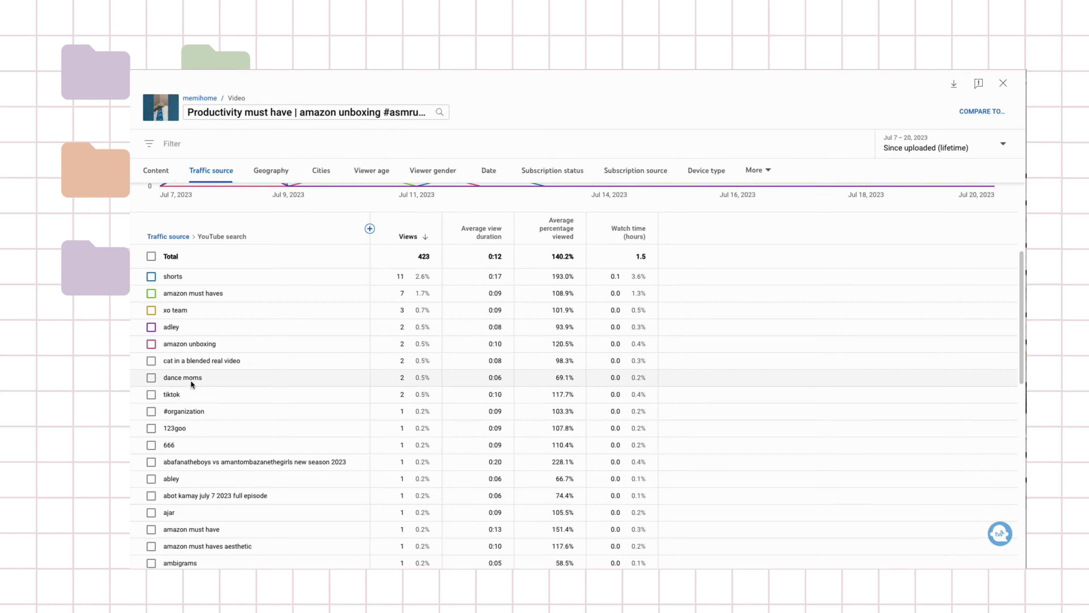
{"action": "scroll", "coordinate": [187, 384], "scroll_direction": "down", "scroll_amount": 7}
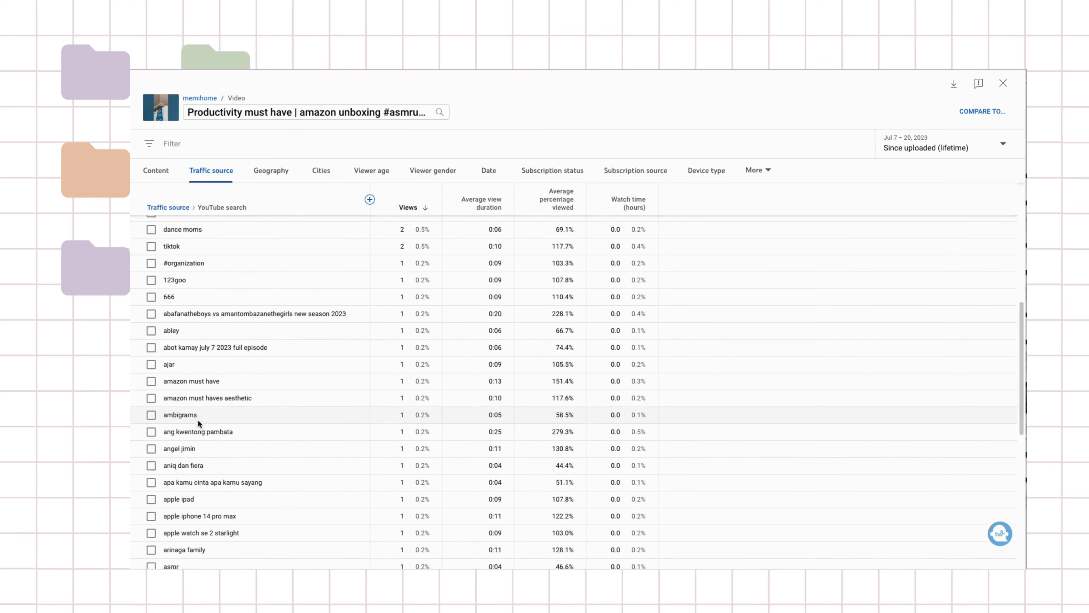
{"action": "scroll", "coordinate": [213, 454], "scroll_direction": "down", "scroll_amount": 5}
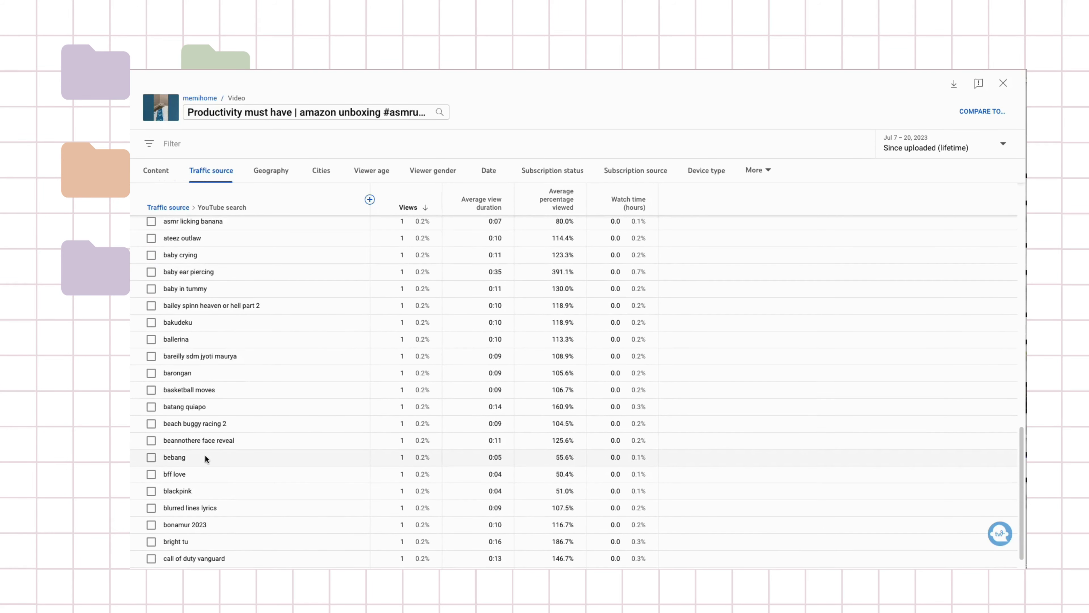
{"action": "scroll", "coordinate": [205, 455], "scroll_direction": "down", "scroll_amount": 2}
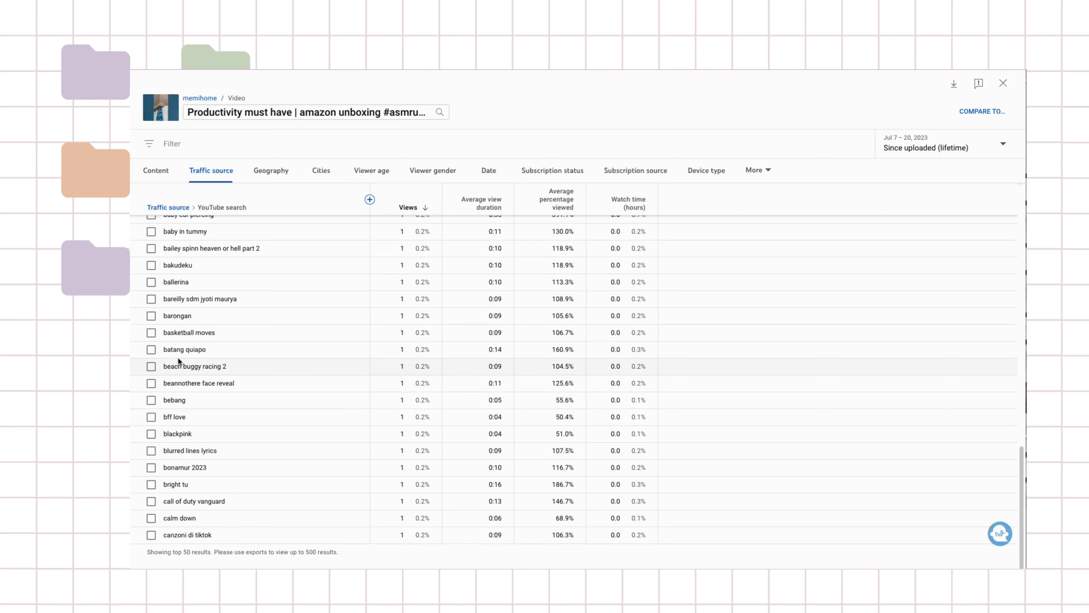
{"action": "scroll", "coordinate": [205, 365], "scroll_direction": "up", "scroll_amount": 20}
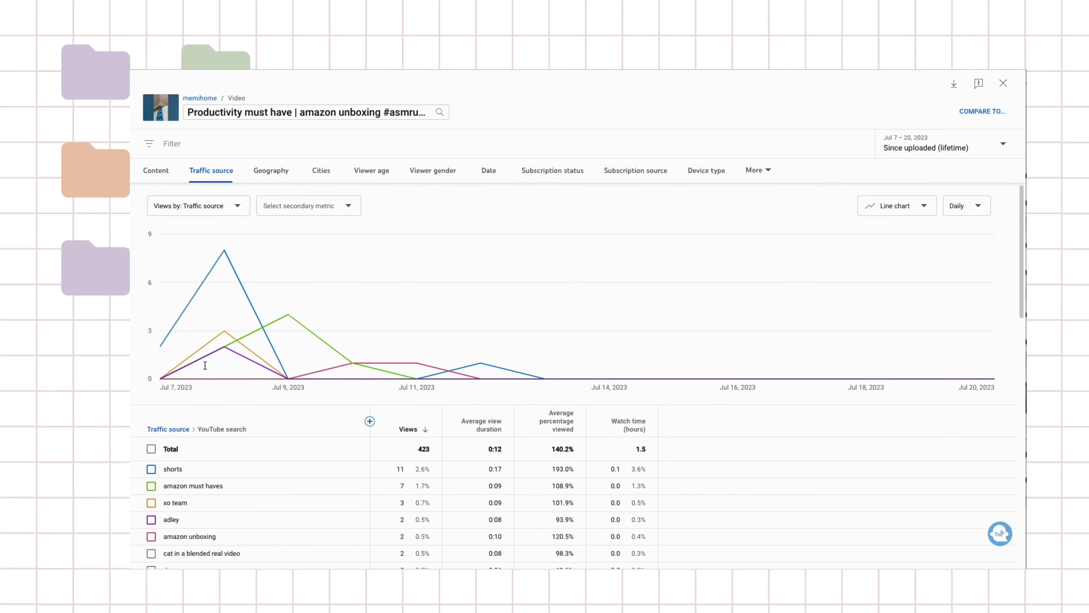
{"action": "left_click", "coordinate": [1002, 88]}
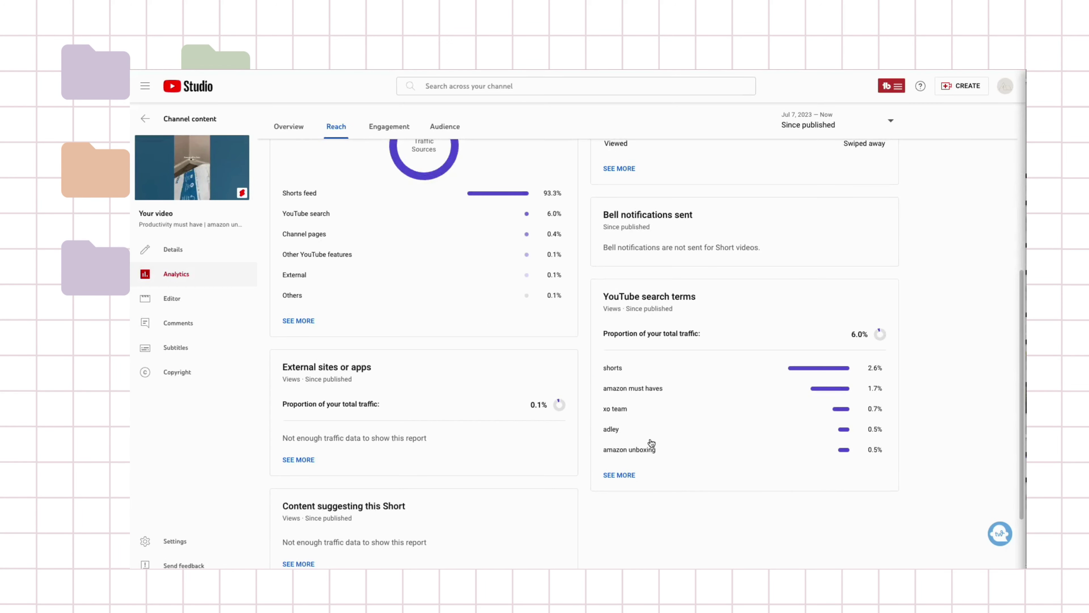
{"action": "left_click", "coordinate": [191, 120]}
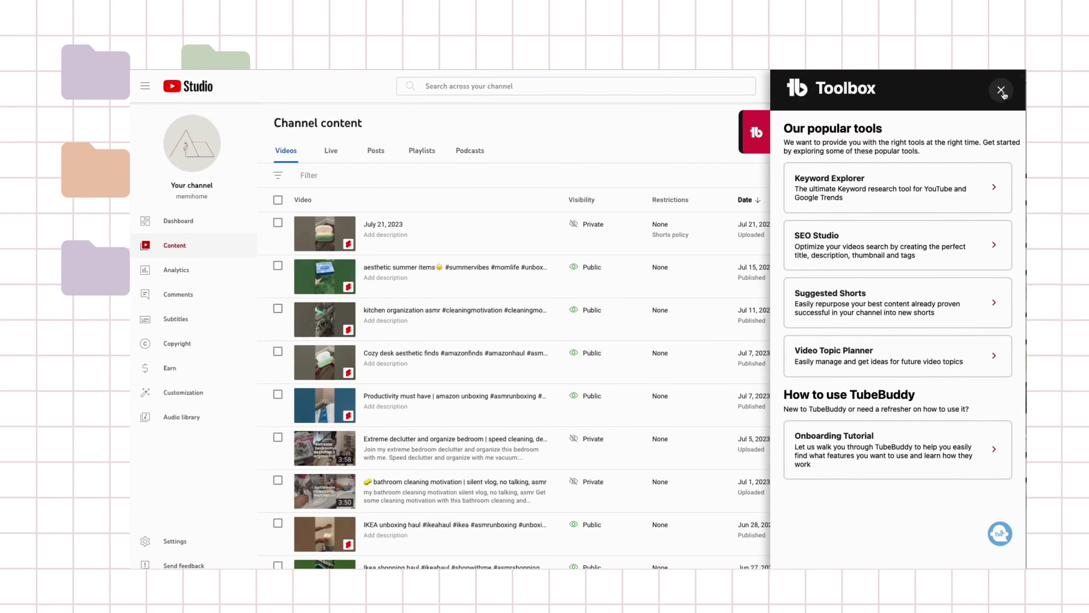
{"action": "left_click", "coordinate": [1001, 90]}
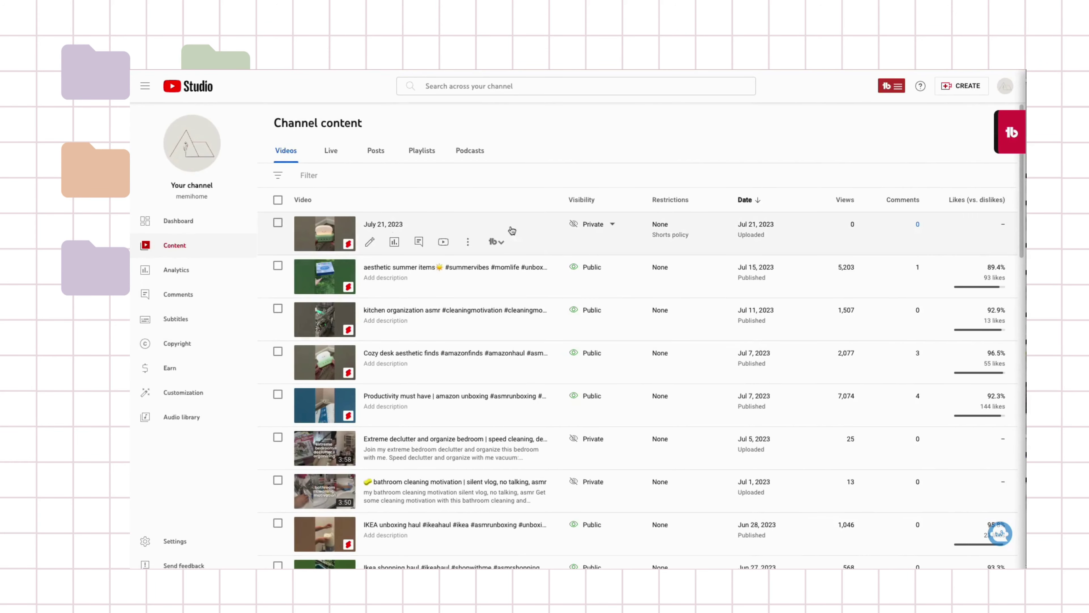
{"action": "left_click", "coordinate": [185, 271]}
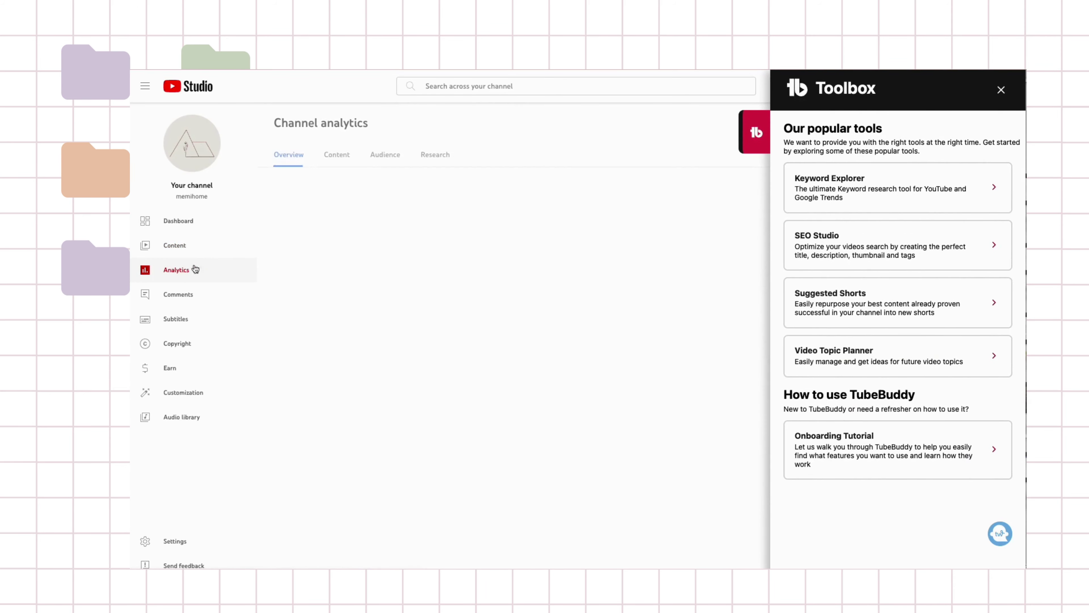
{"action": "left_click", "coordinate": [1001, 90]}
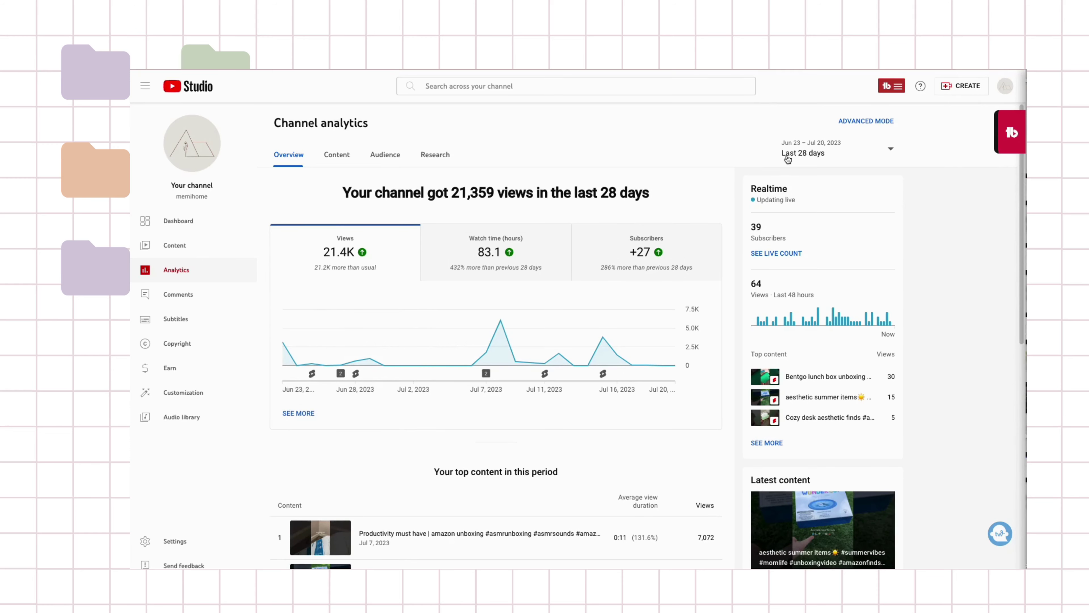
{"action": "left_click", "coordinate": [798, 155]}
{"action": "left_click", "coordinate": [817, 179]}
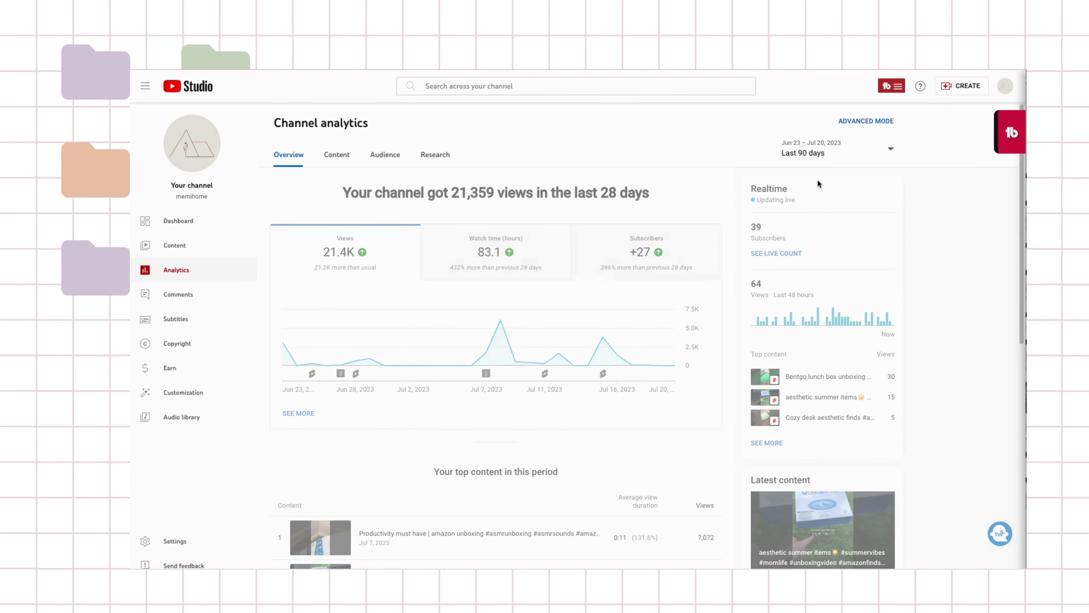
{"action": "mouse_move", "coordinate": [389, 375]}
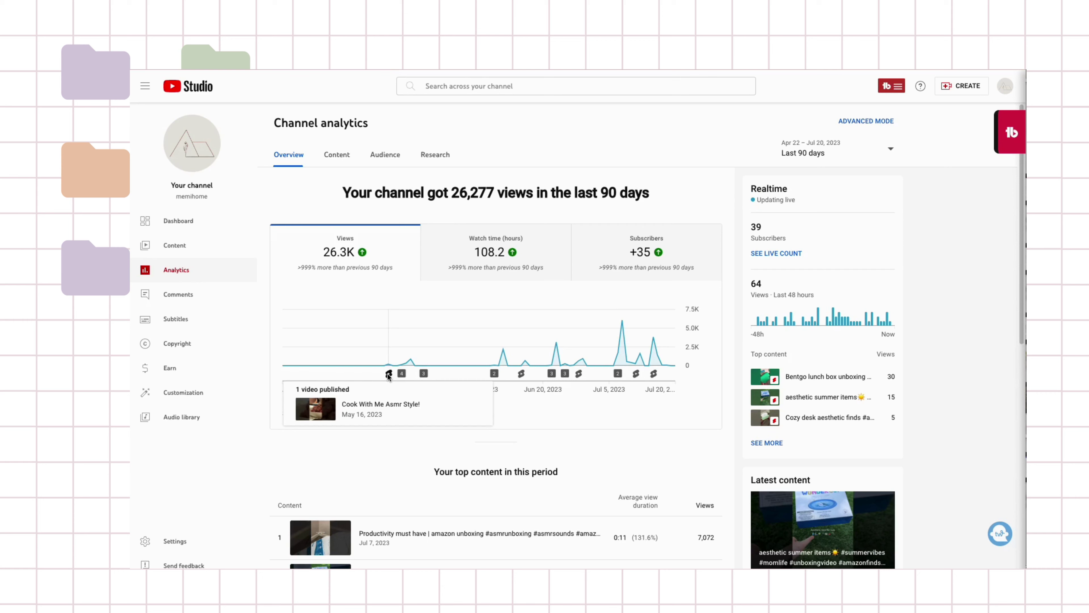
{"action": "mouse_move", "coordinate": [637, 382]}
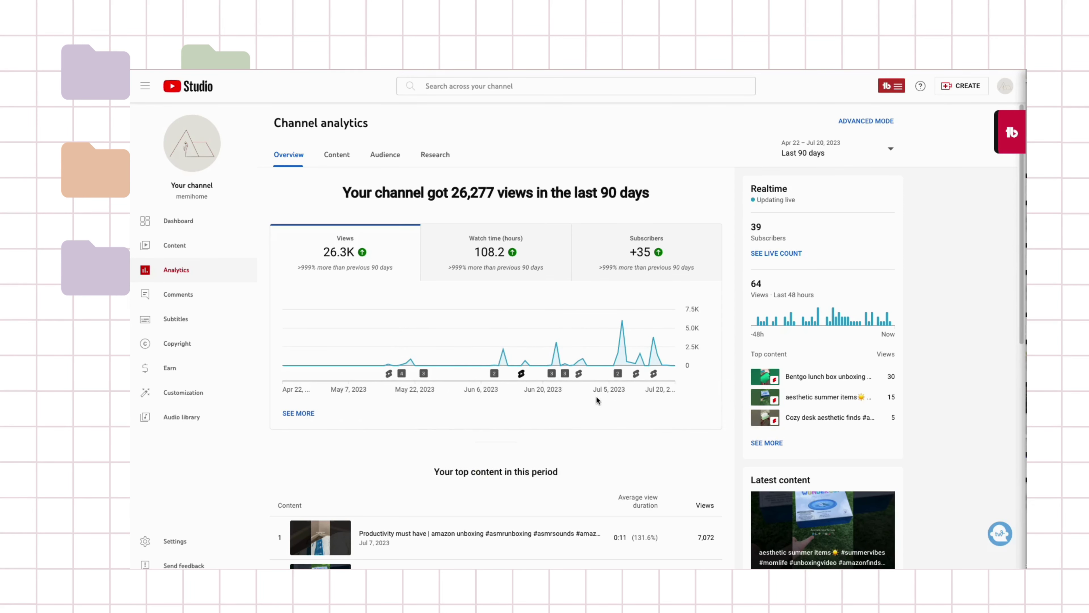
{"action": "mouse_move", "coordinate": [364, 267]}
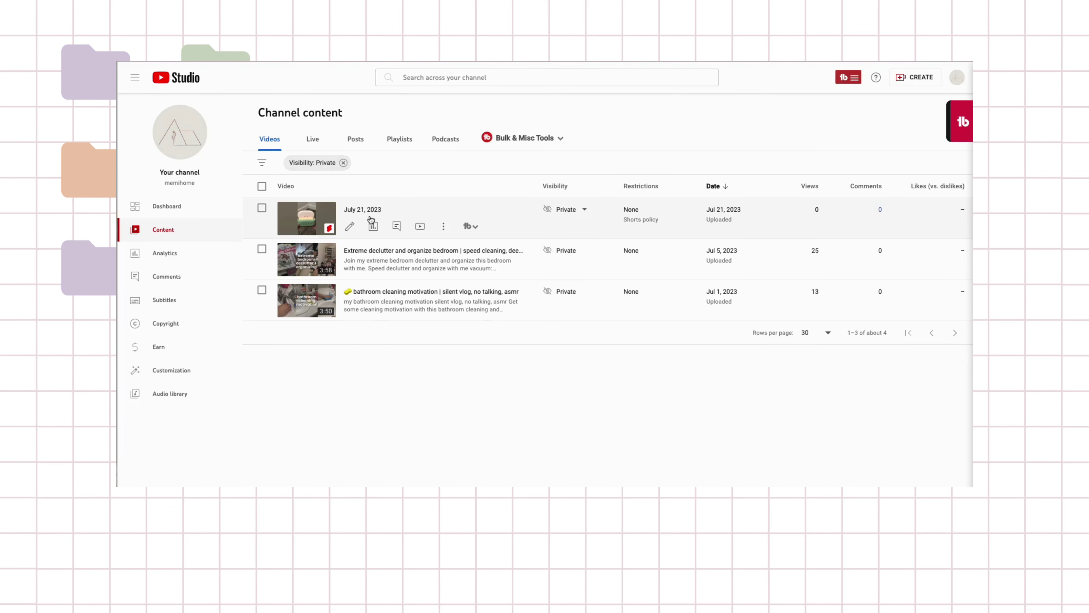
Step: Open the July 21, 2023 Short's Video details and select its title text
{"action": "left_click", "coordinate": [351, 228]}
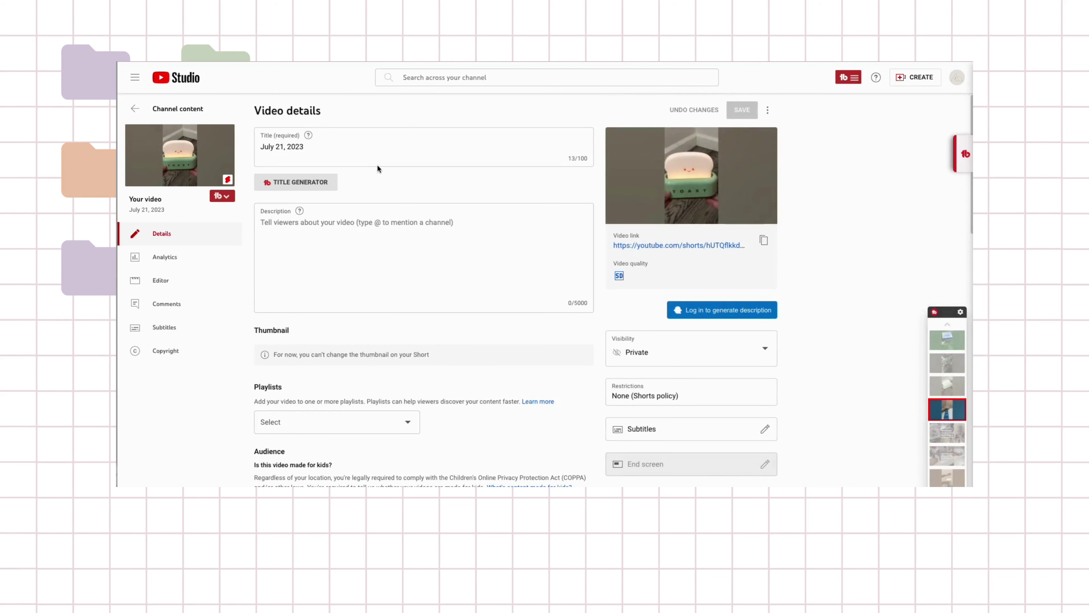
{"action": "left_click", "coordinate": [378, 145]}
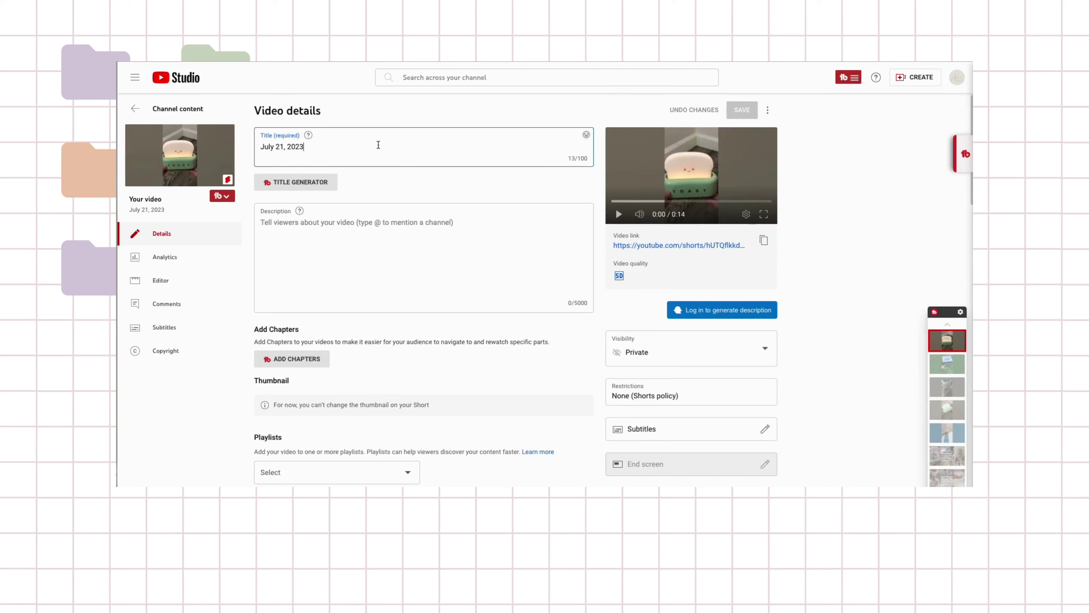
{"action": "key", "text": "ctrl+a"}
{"action": "left_click", "coordinate": [352, 144]}
Step: Open the TubeBuddy toolbox beside the Short's details, then close it again
{"action": "left_click", "coordinate": [966, 156]}
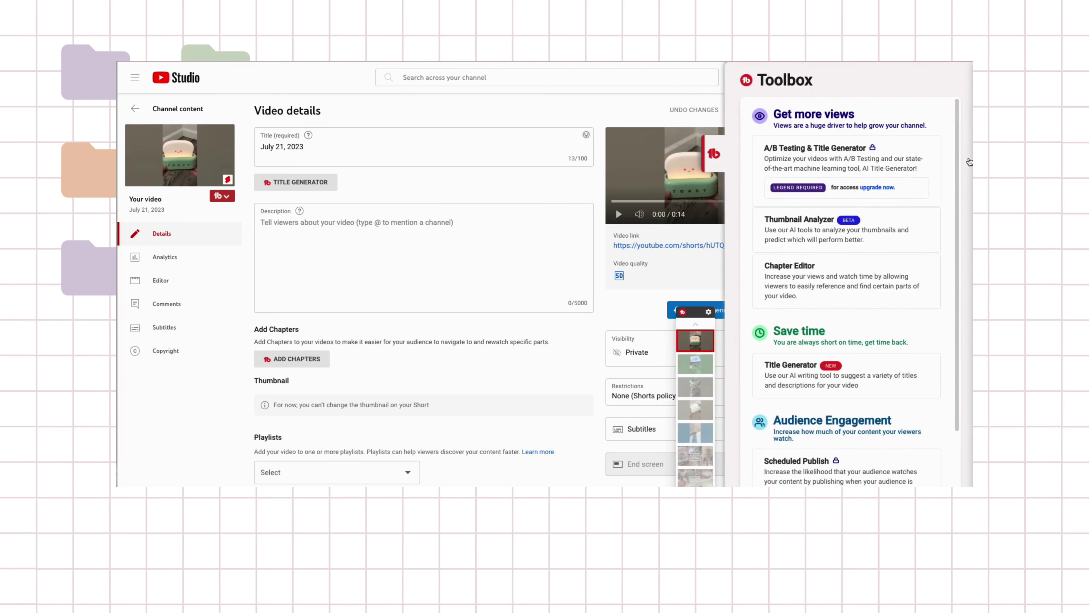
{"action": "left_click", "coordinate": [714, 156]}
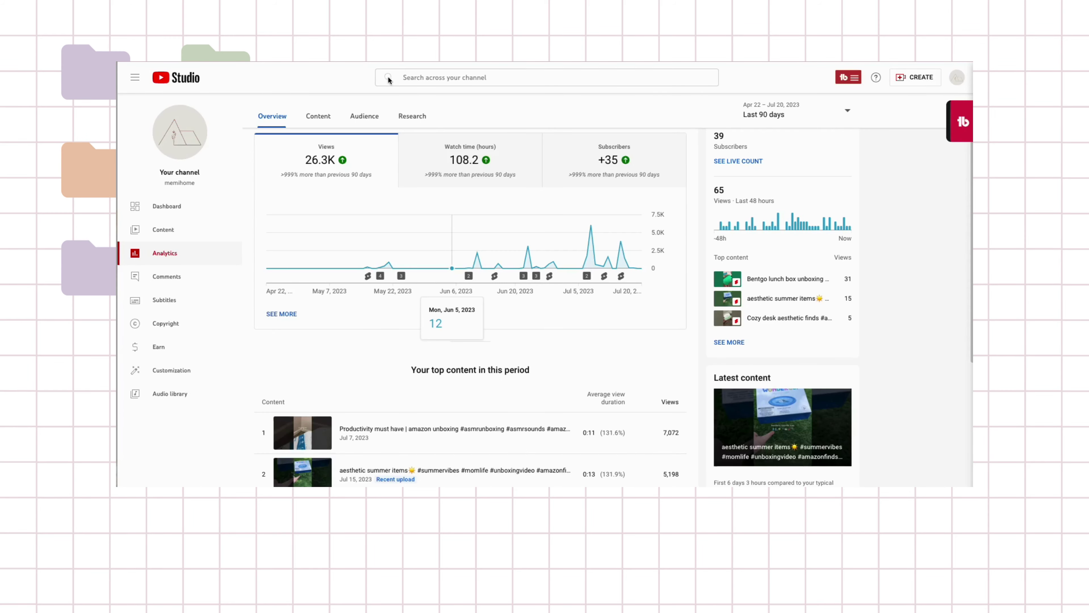
Step: Research the keyword 'amazon must haves' in TubeBuddy's Keyword Explorer
{"action": "left_click", "coordinate": [958, 120]}
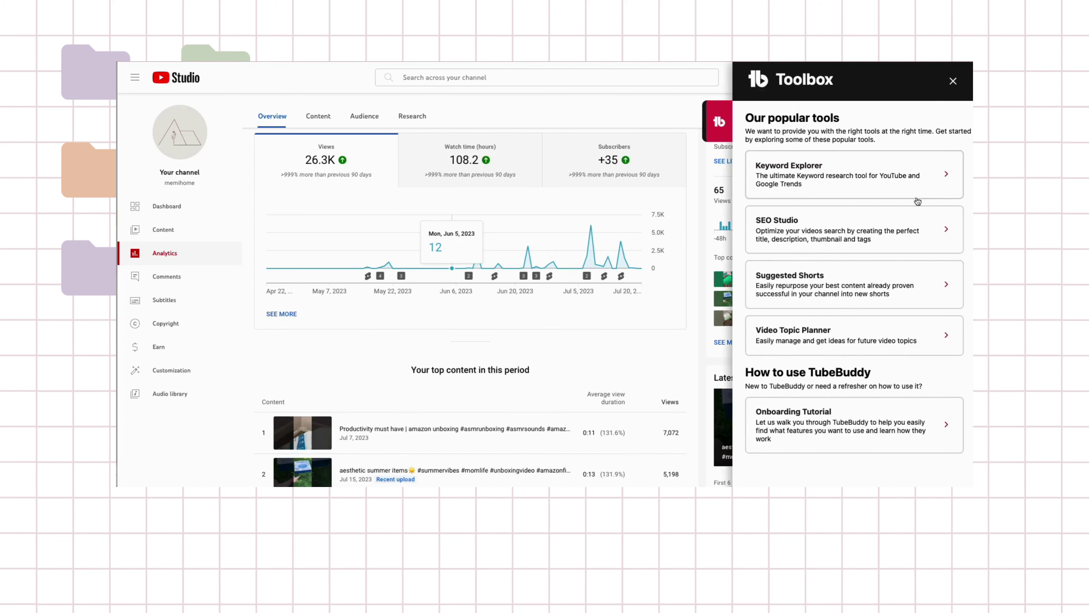
{"action": "left_click", "coordinate": [847, 181]}
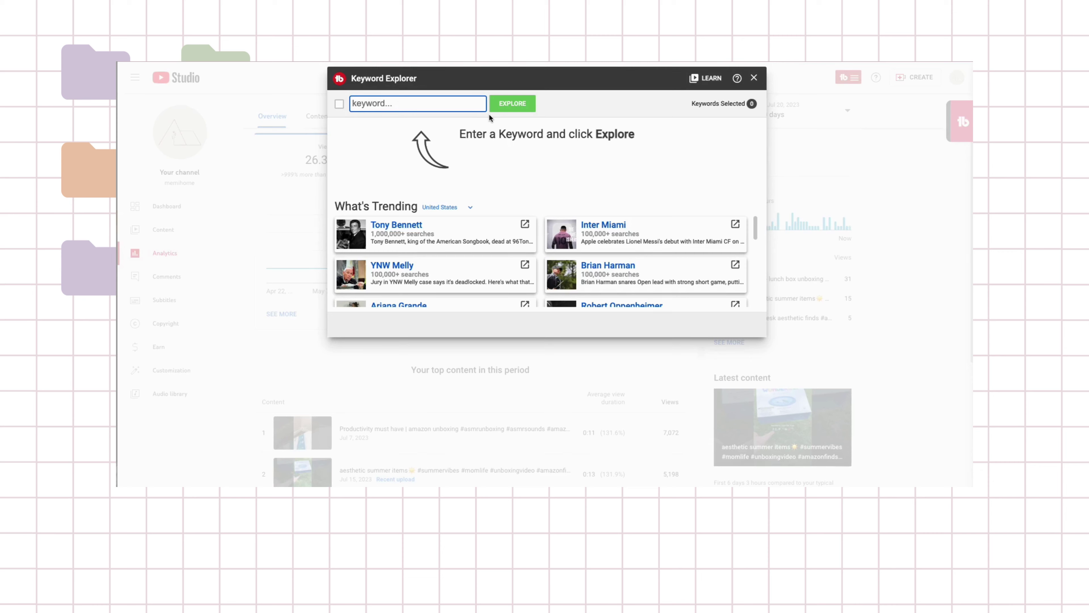
{"action": "type", "text": "amazon must haves"}
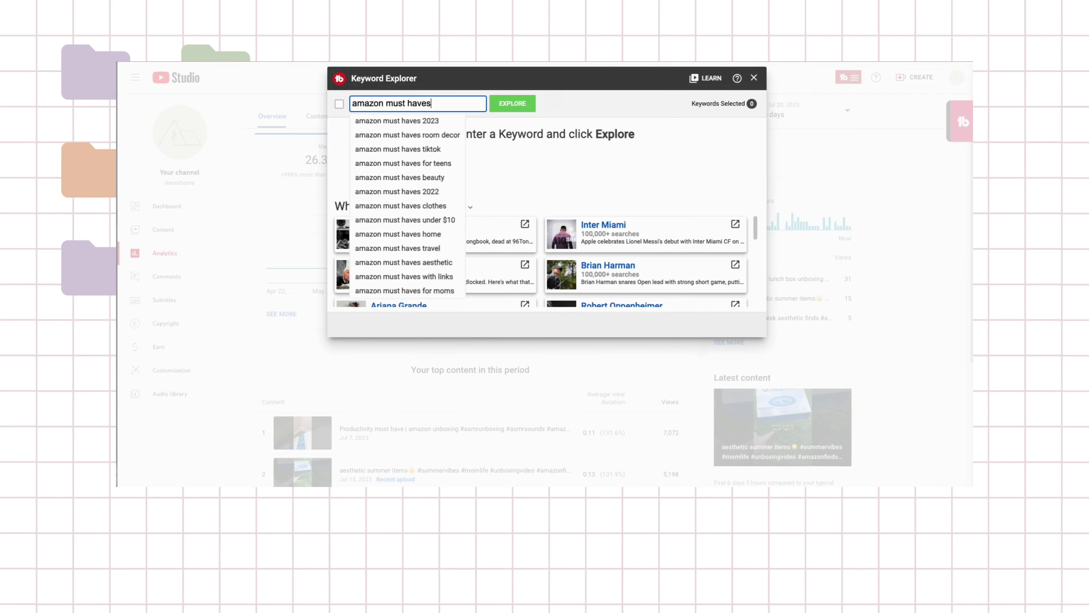
{"action": "key", "text": "Return"}
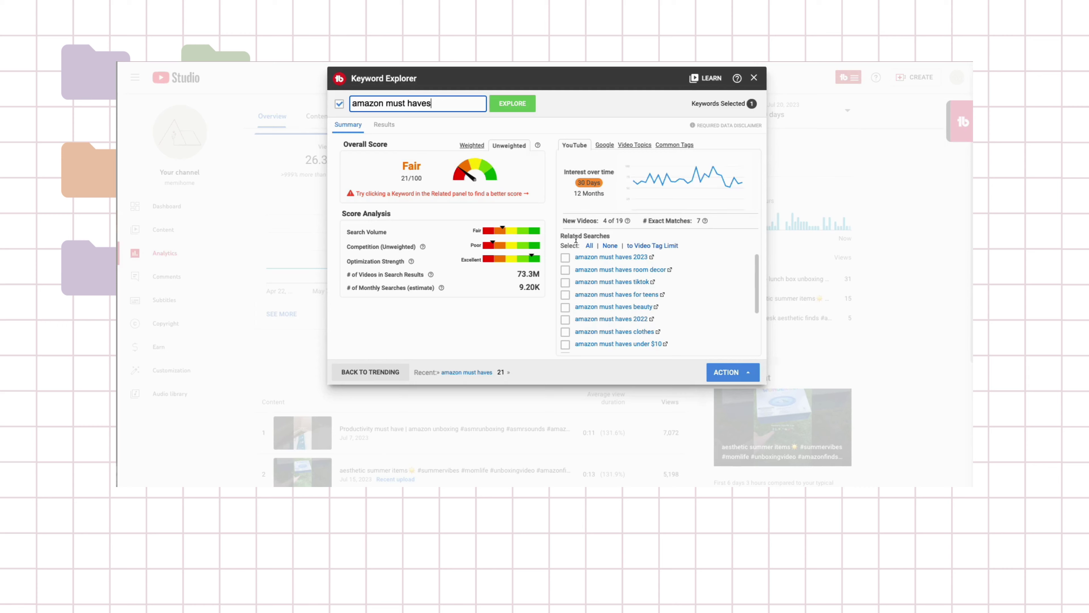
Step: Explore the related search 'amazon must haves 2023' from Keyword Explorer's list
{"action": "left_click", "coordinate": [621, 257]}
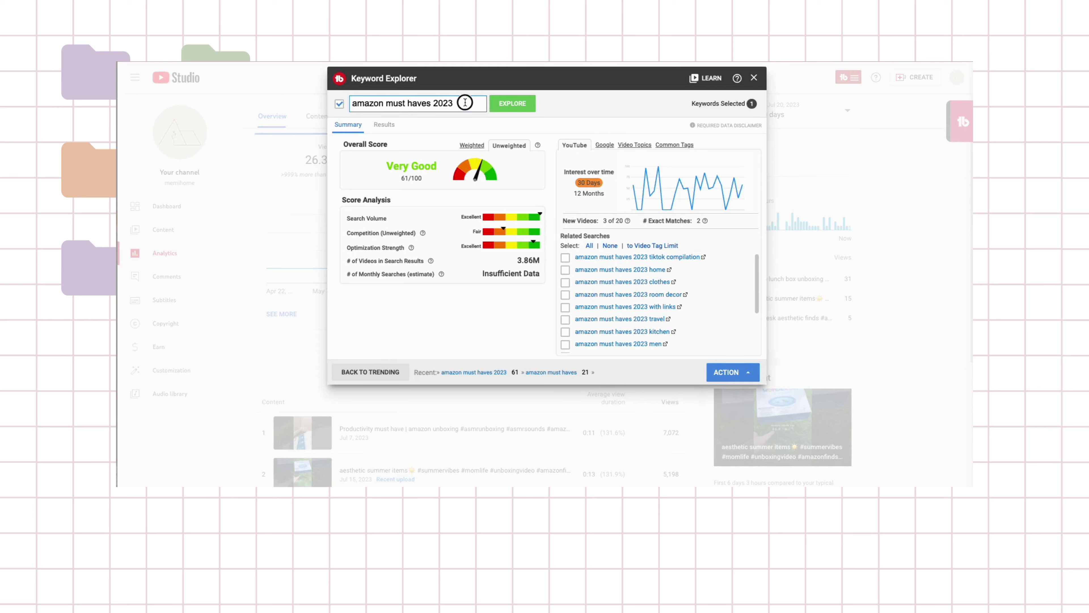
Step: Select 'amazon must haves 2023' in the Keyword Explorer search box for copying
{"action": "left_click_drag", "start_coordinate": [462, 103], "coordinate": [351, 104]}
{"action": "key", "text": "ctrl+c"}
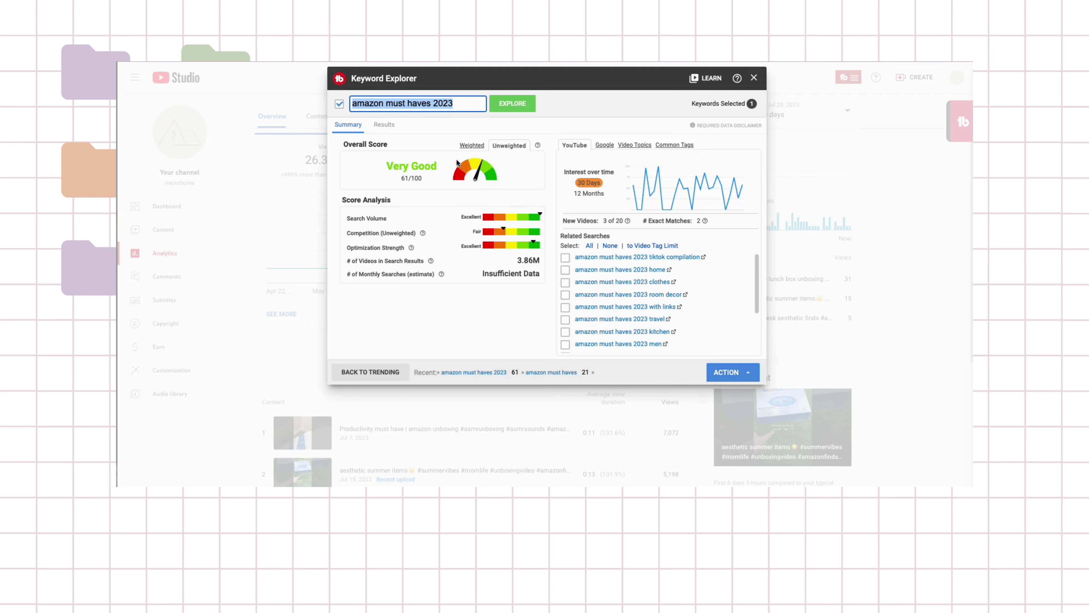
Step: Close Keyword Explorer and paste 'amazon must haves 2023' over the Short's date title
{"action": "left_click", "coordinate": [756, 79]}
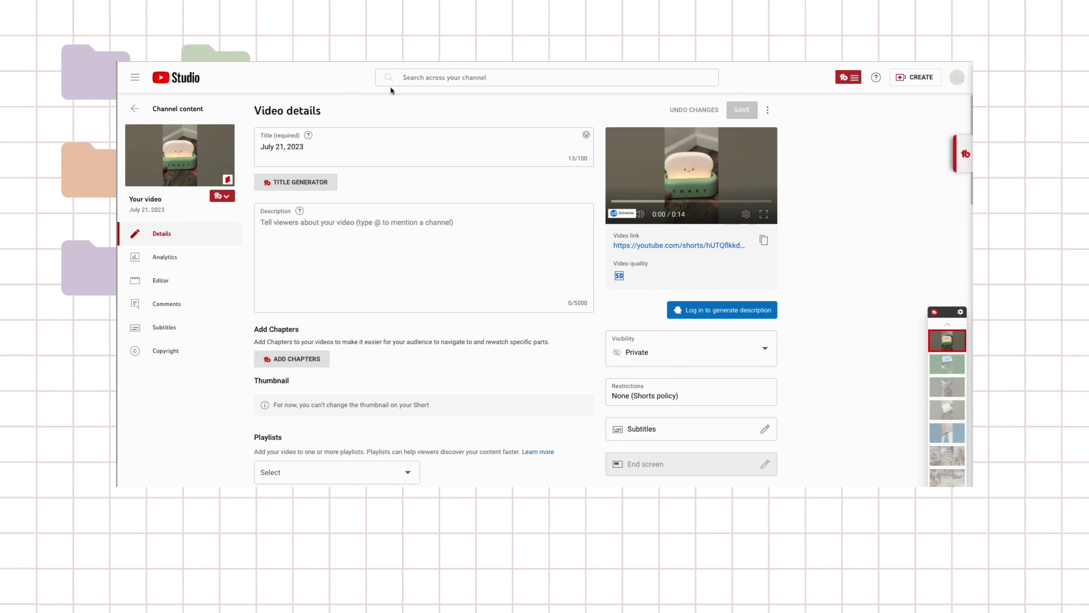
{"action": "left_click", "coordinate": [365, 143]}
{"action": "key", "text": "ctrl+a"}
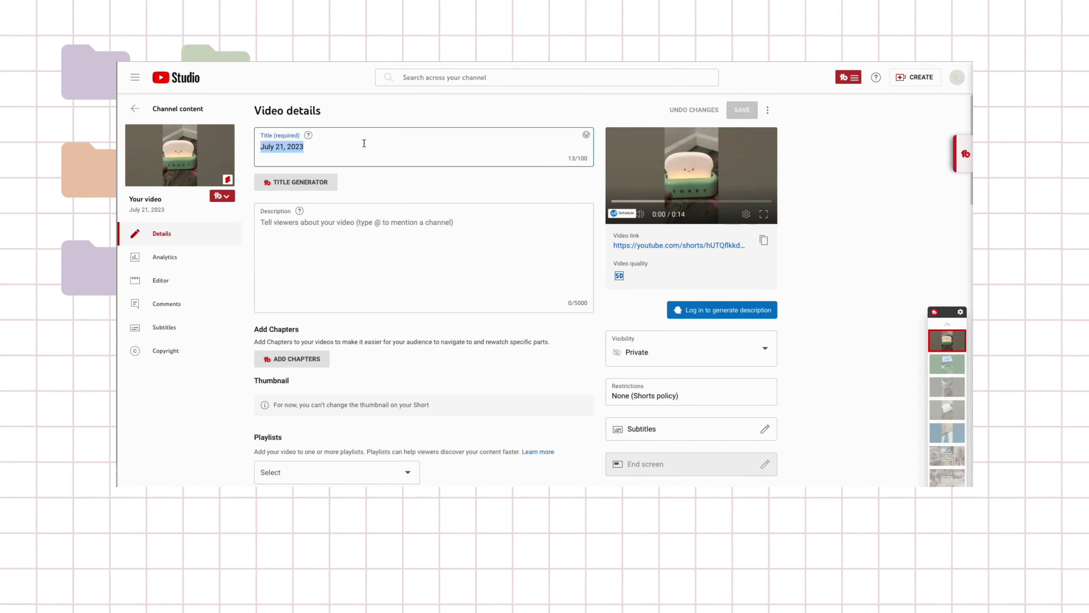
{"action": "key", "text": "ctrl+v"}
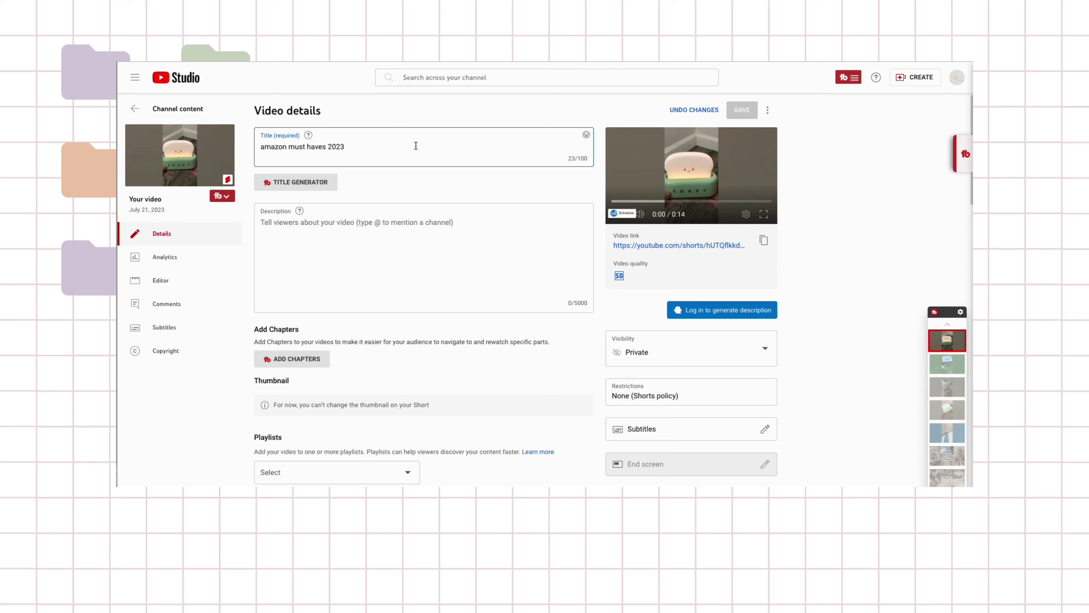
Step: Add #unboxing and #amazon to the title so it reads 'amazon must haves 2023 #unboxing #amazon'
{"action": "type", "text": "#"}
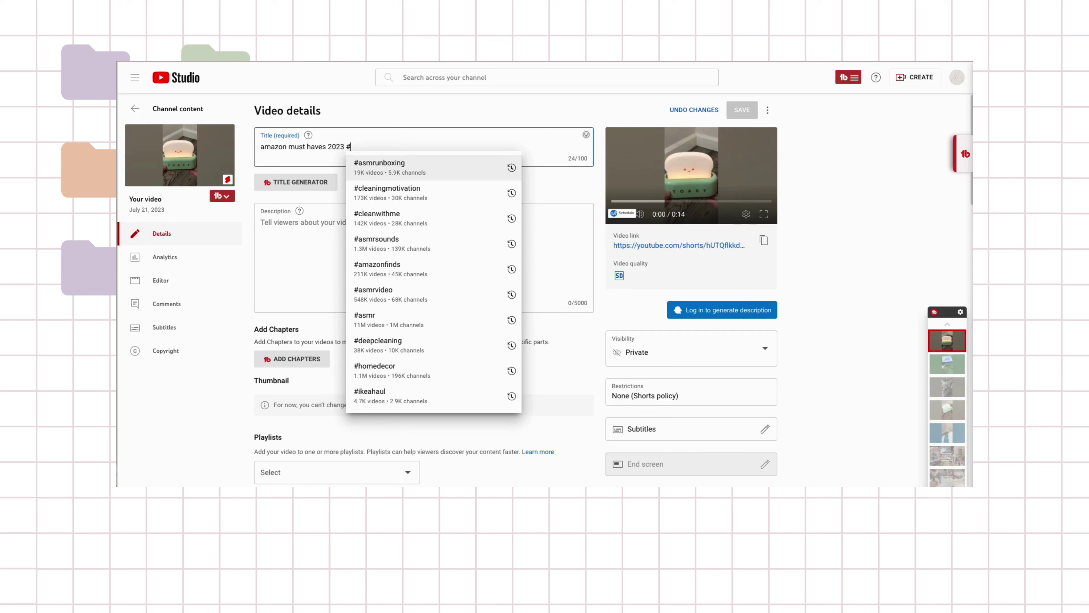
{"action": "type", "text": "unboxing"}
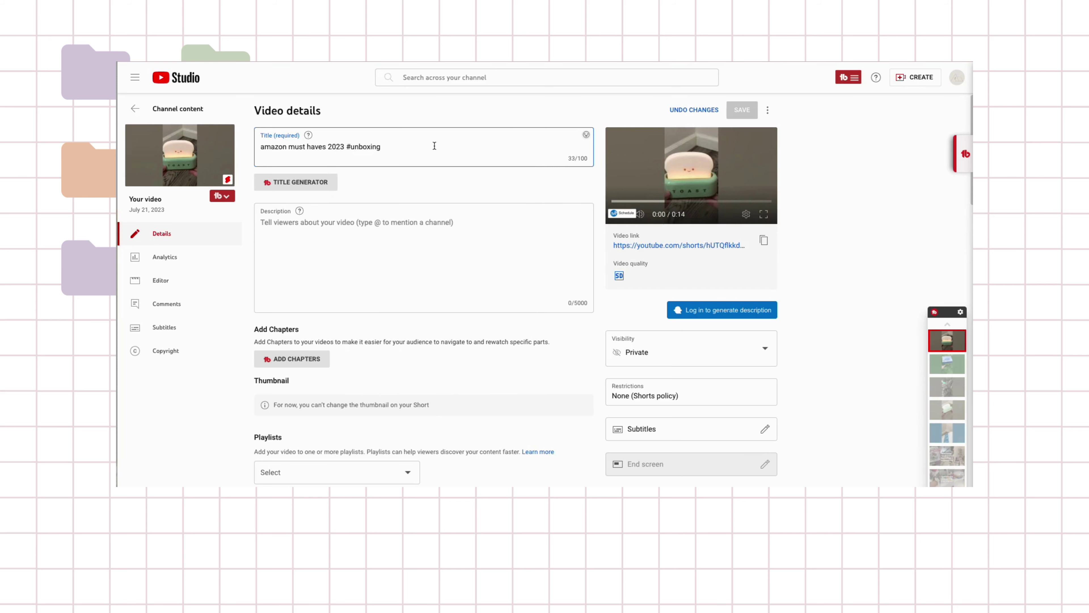
{"action": "type", "text": "#amazon"}
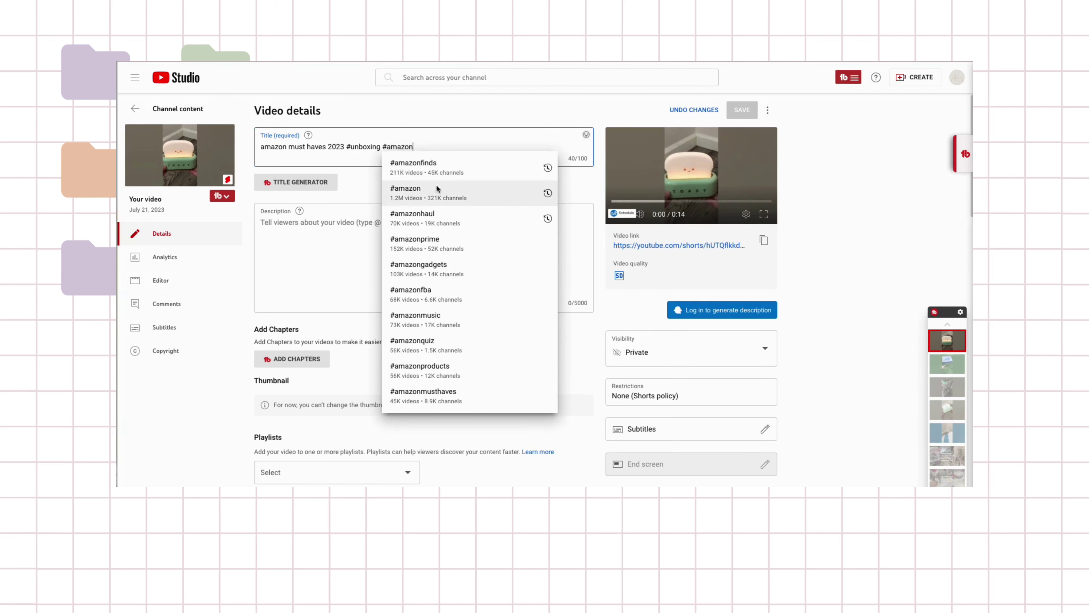
{"action": "left_click", "coordinate": [431, 194]}
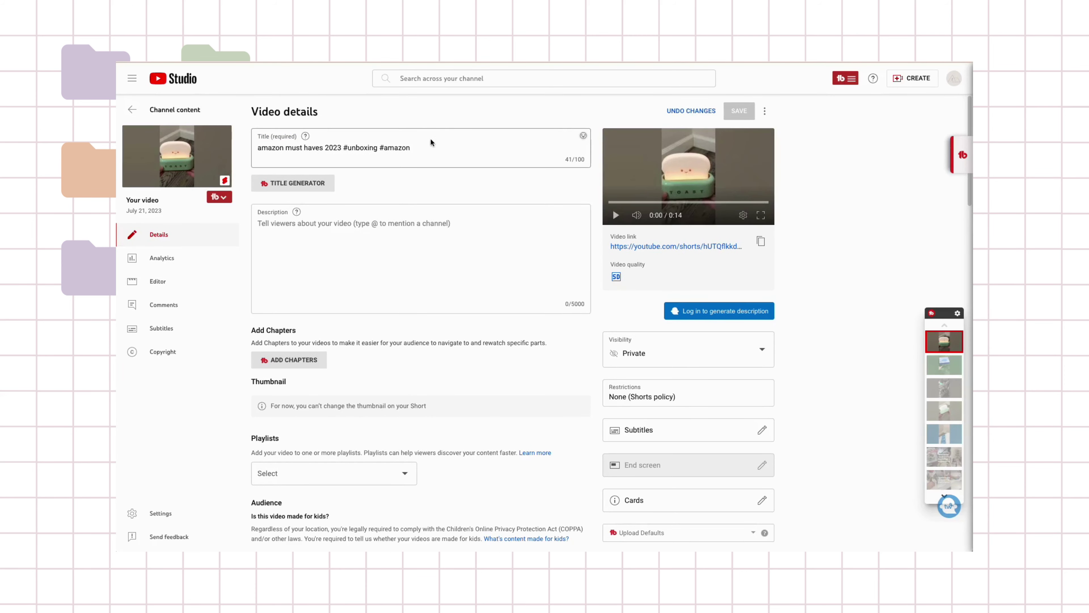
Step: Add #shorts to the end of the title and dismiss the hashtag suggestions
{"action": "left_click", "coordinate": [425, 148]}
{"action": "type", "text": "#shorts"}
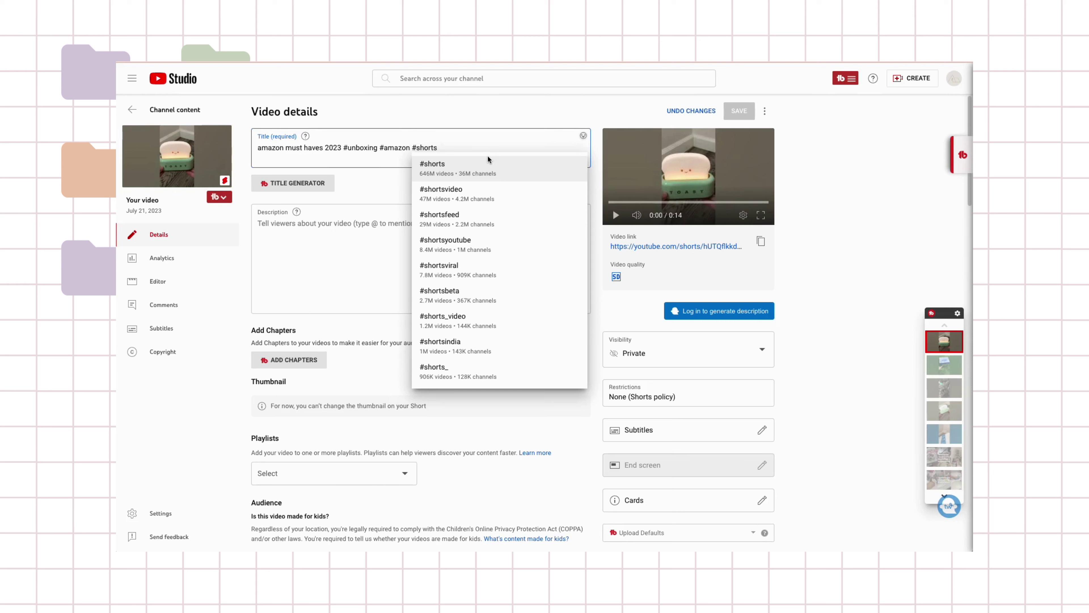
{"action": "left_click", "coordinate": [509, 109]}
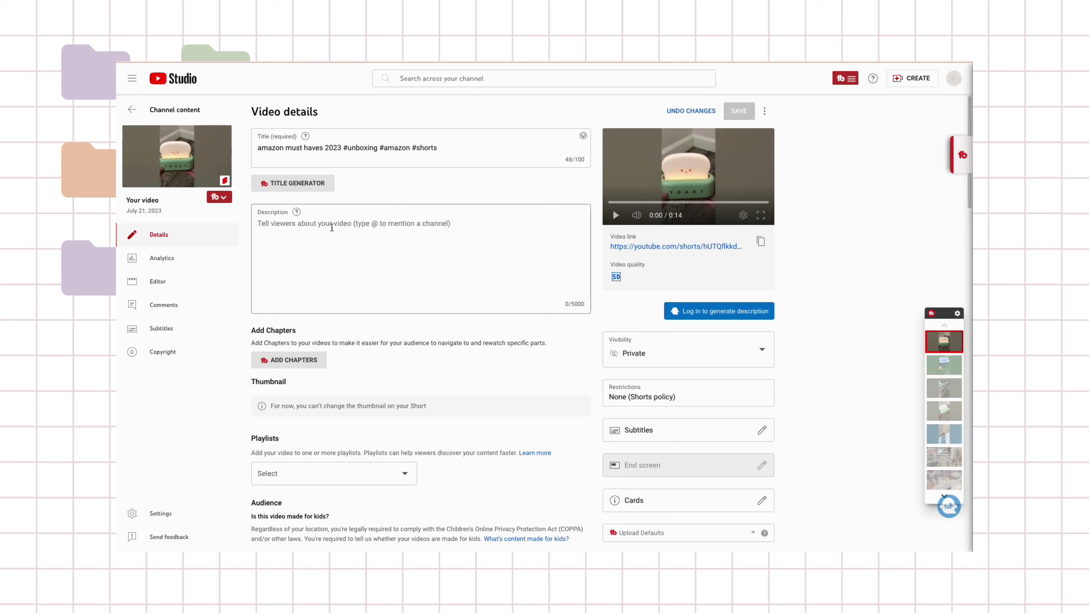
Step: Set the Audience to 'No, it's not made for kids'
{"action": "left_click", "coordinate": [396, 236]}
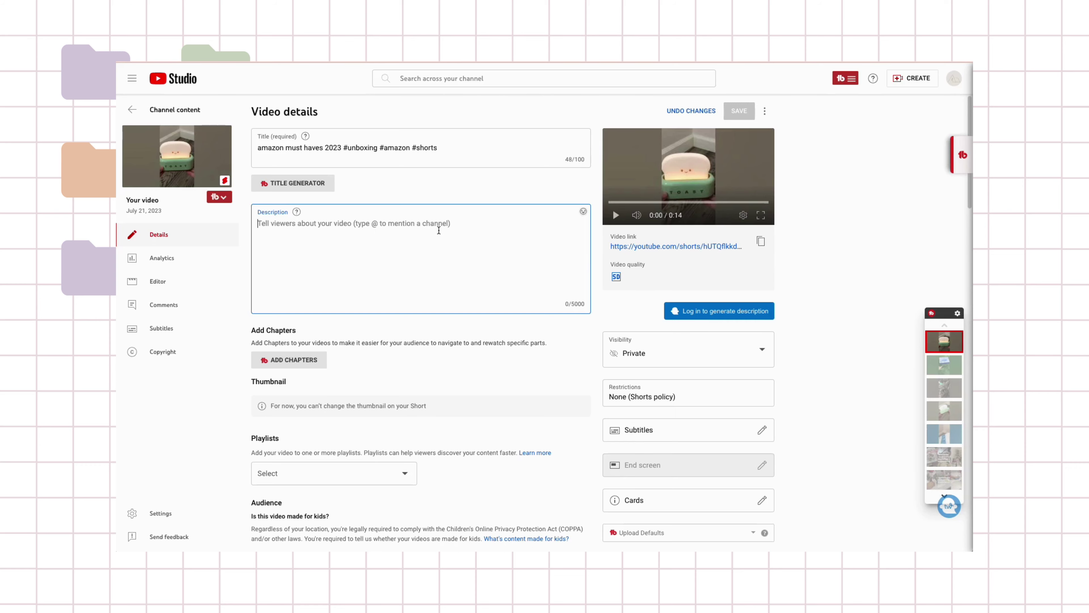
{"action": "scroll", "coordinate": [456, 320], "scroll_direction": "down", "scroll_amount": 5}
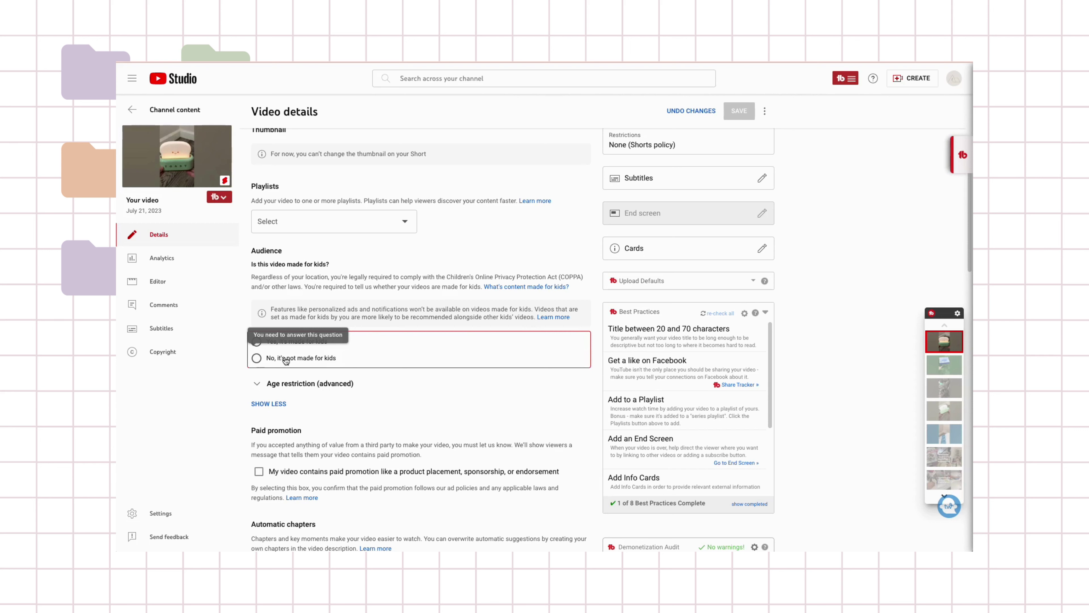
{"action": "left_click", "coordinate": [317, 360]}
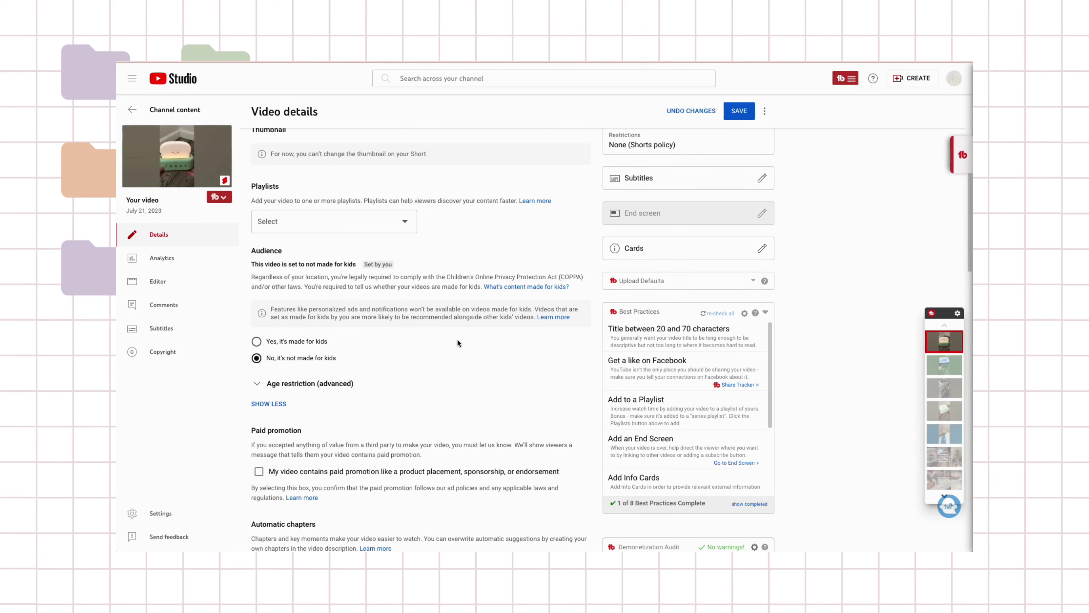
Step: Sort TubeBuddy's recommended tags by Keyword Score and recalculate their scores
{"action": "scroll", "coordinate": [462, 331], "scroll_direction": "down", "scroll_amount": 3}
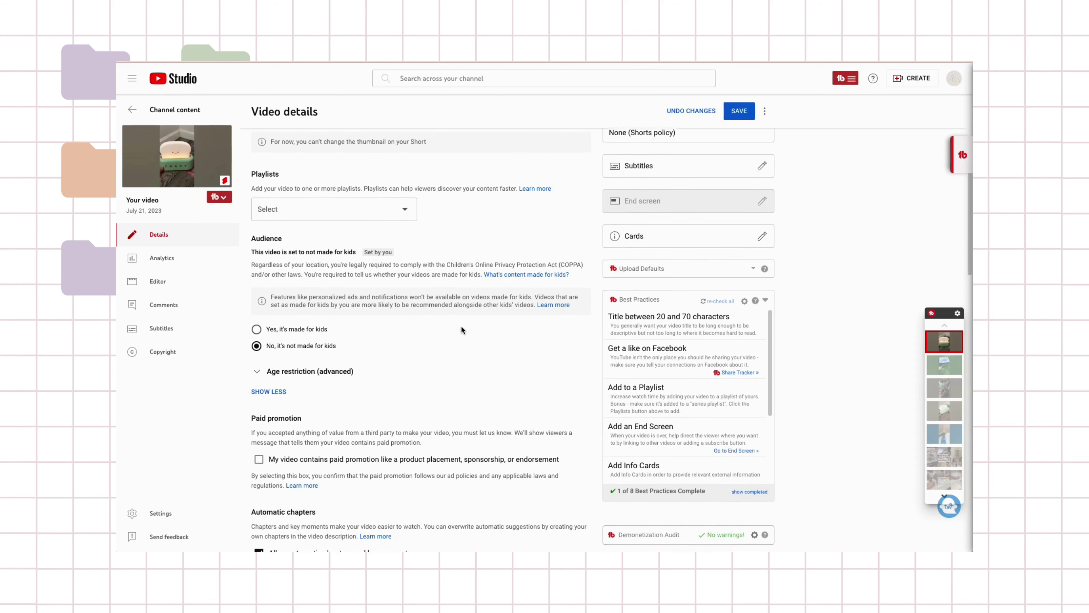
{"action": "scroll", "coordinate": [465, 318], "scroll_direction": "down", "scroll_amount": 10}
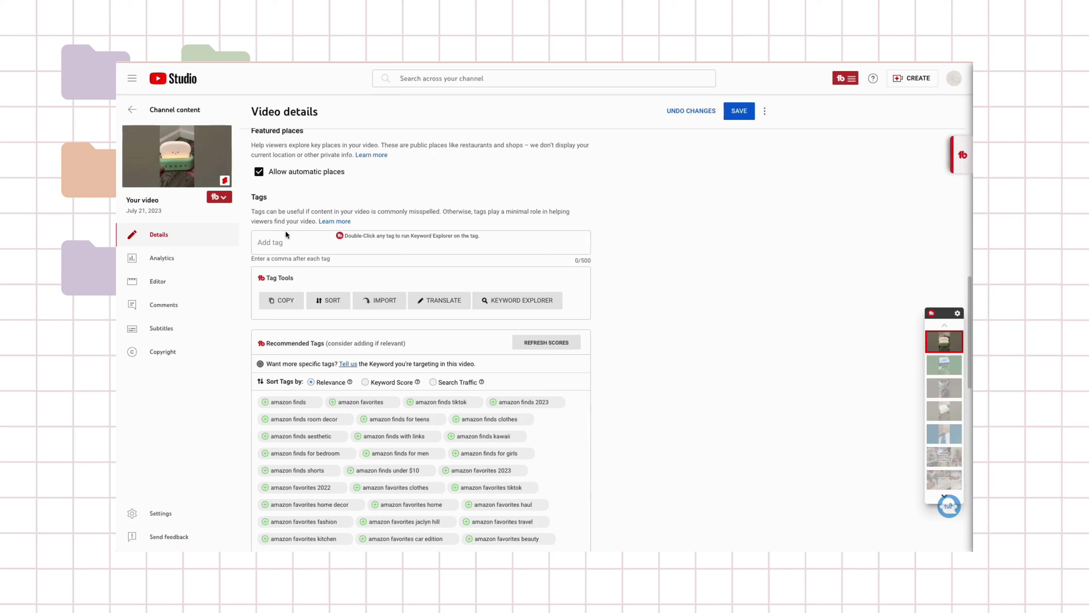
{"action": "left_click", "coordinate": [294, 243]}
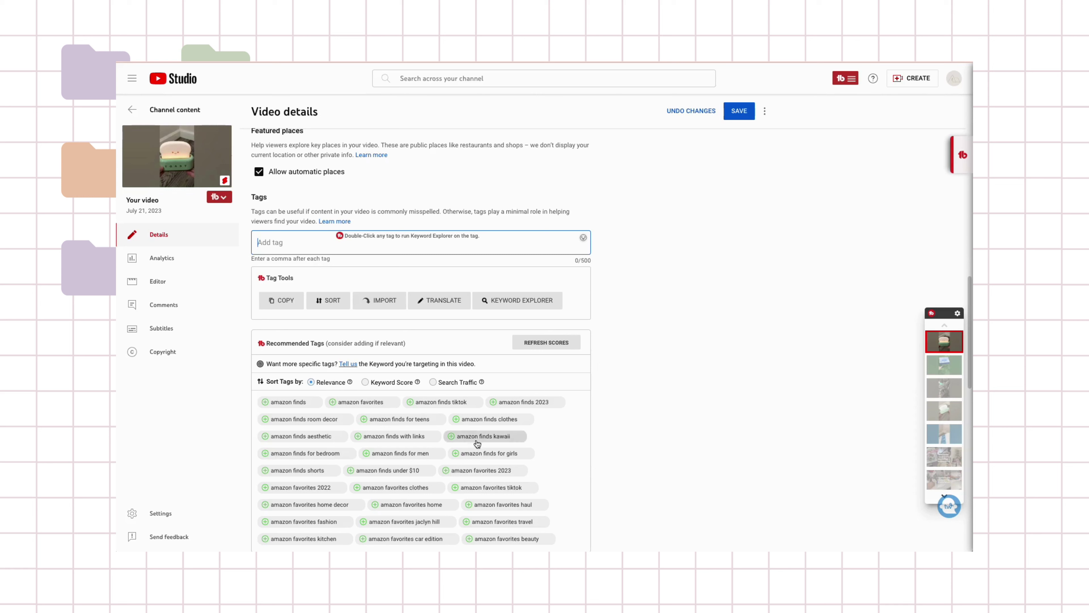
{"action": "left_click", "coordinate": [377, 385]}
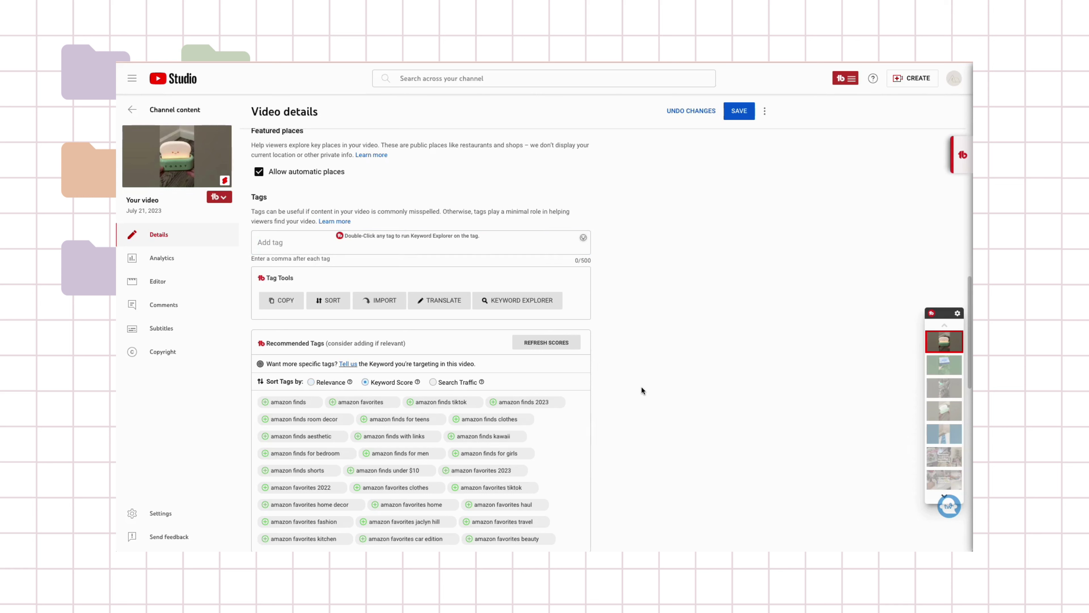
{"action": "left_click", "coordinate": [548, 343]}
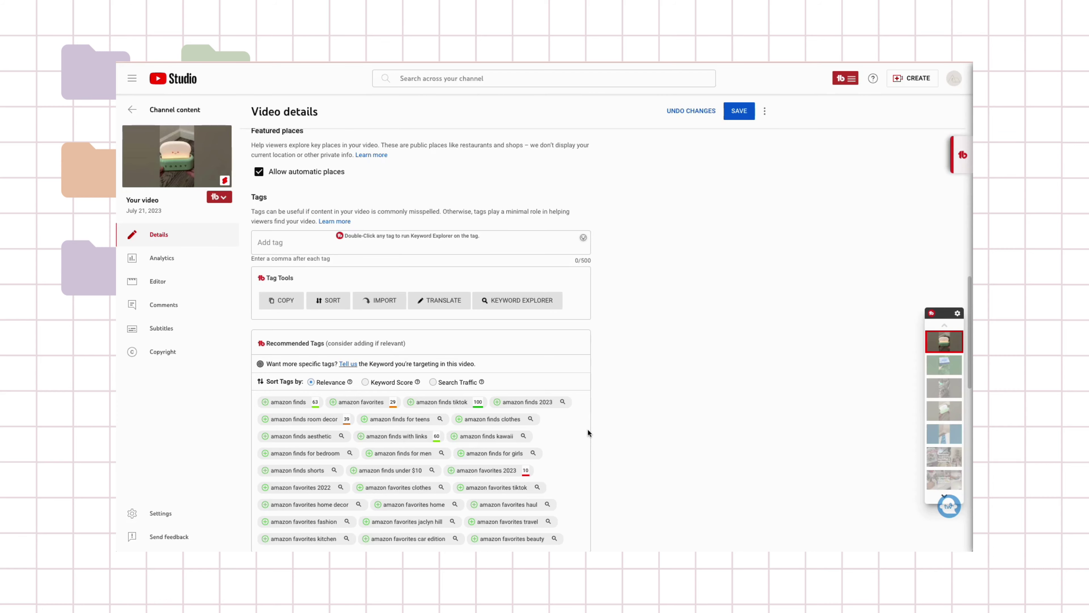
Step: Try Search Traffic sorting, dismiss the no-search-views notice, and return to Keyword Score
{"action": "left_click", "coordinate": [450, 383]}
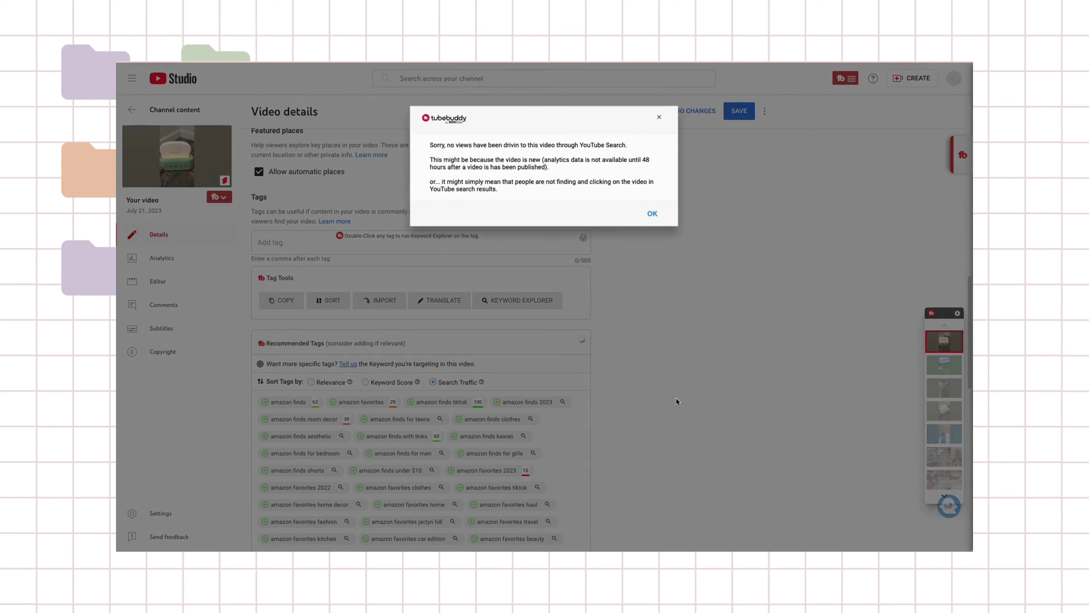
{"action": "left_click", "coordinate": [652, 214]}
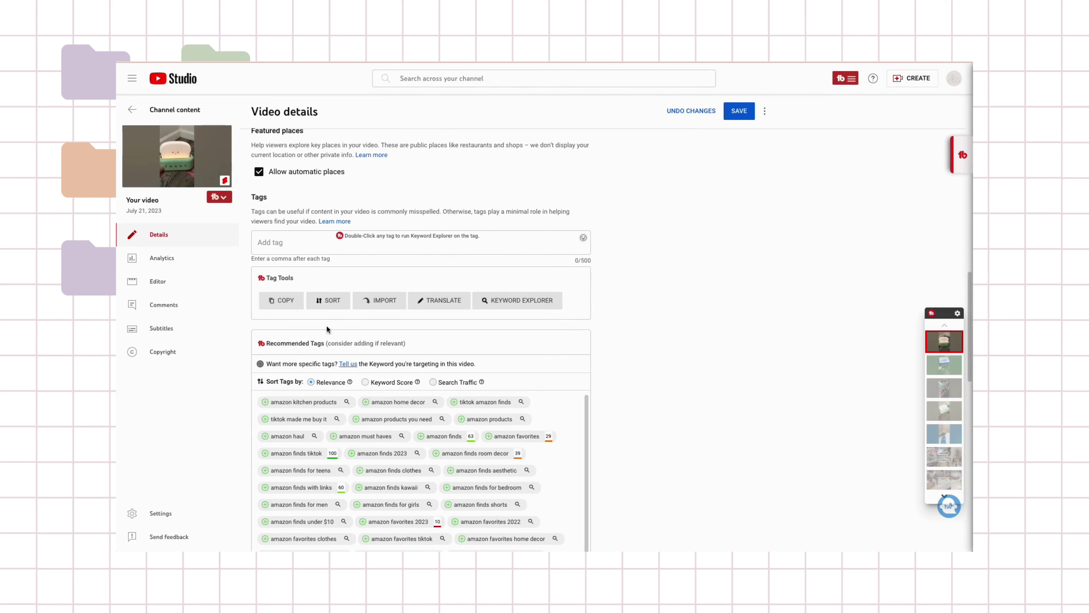
{"action": "left_click", "coordinate": [399, 381]}
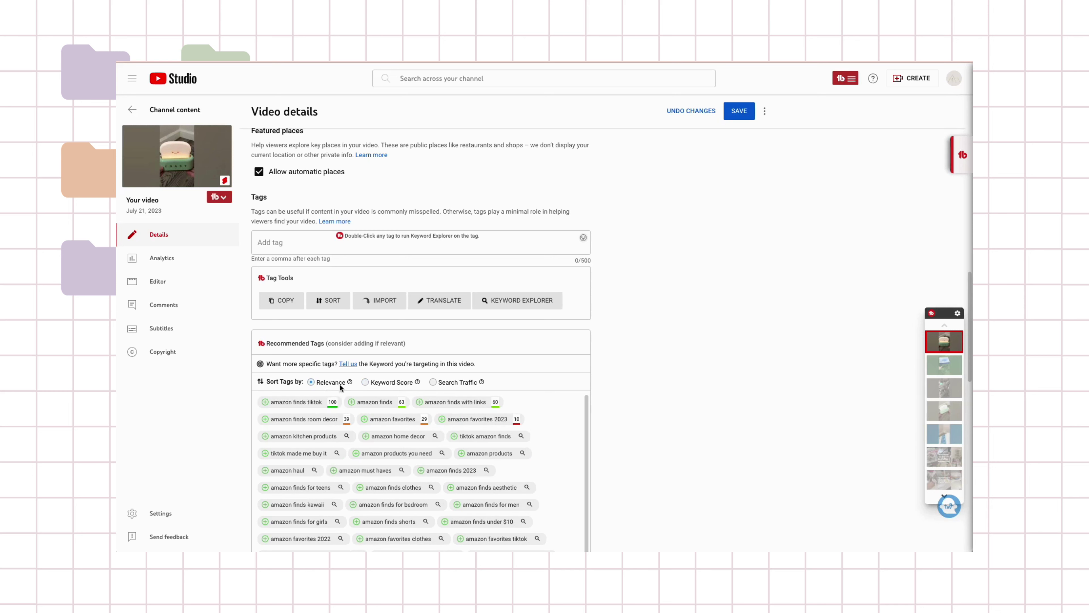
Step: Re-sort by Keyword Score and add the first recommended tags, 'amazon finds tiktok' through 'amazon products'
{"action": "left_click", "coordinate": [312, 382]}
{"action": "left_click", "coordinate": [364, 382]}
{"action": "left_click", "coordinate": [288, 407]}
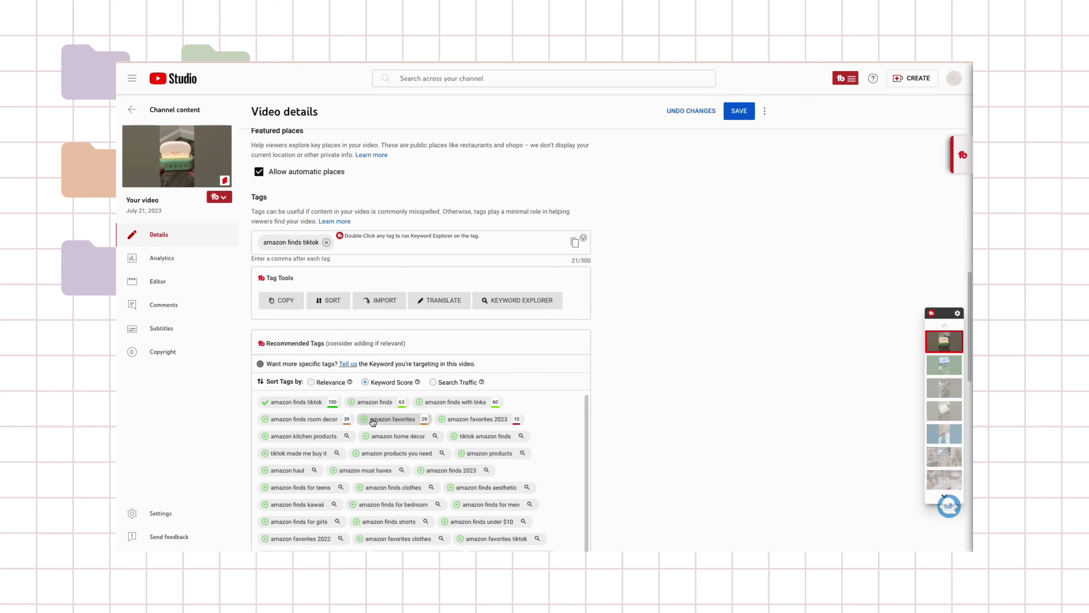
{"action": "left_click", "coordinate": [372, 415]}
{"action": "left_click", "coordinate": [302, 435]}
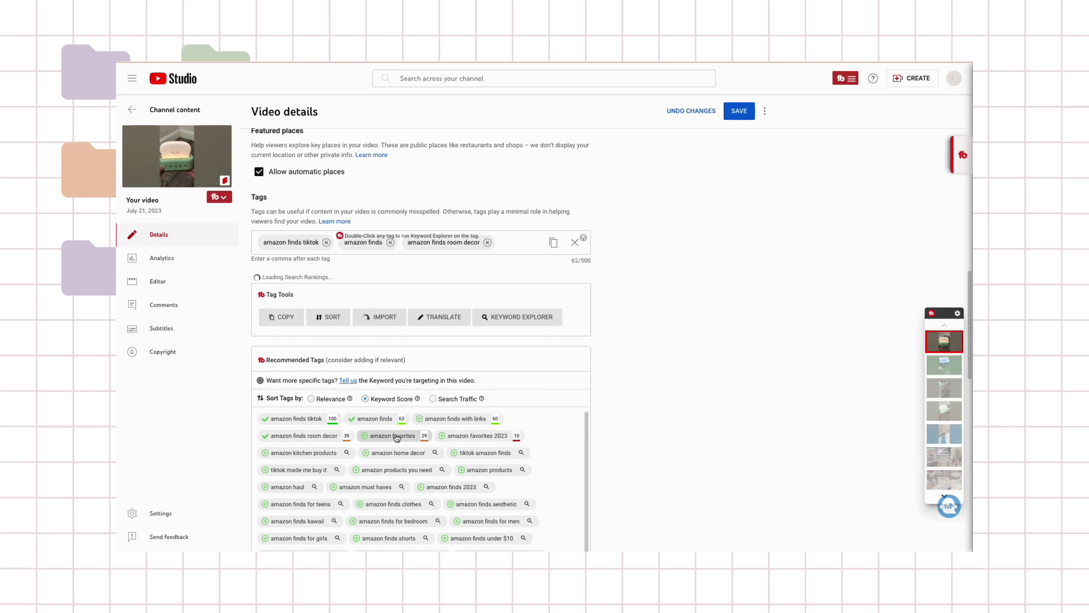
{"action": "left_click", "coordinate": [391, 435]}
{"action": "left_click", "coordinate": [461, 455]}
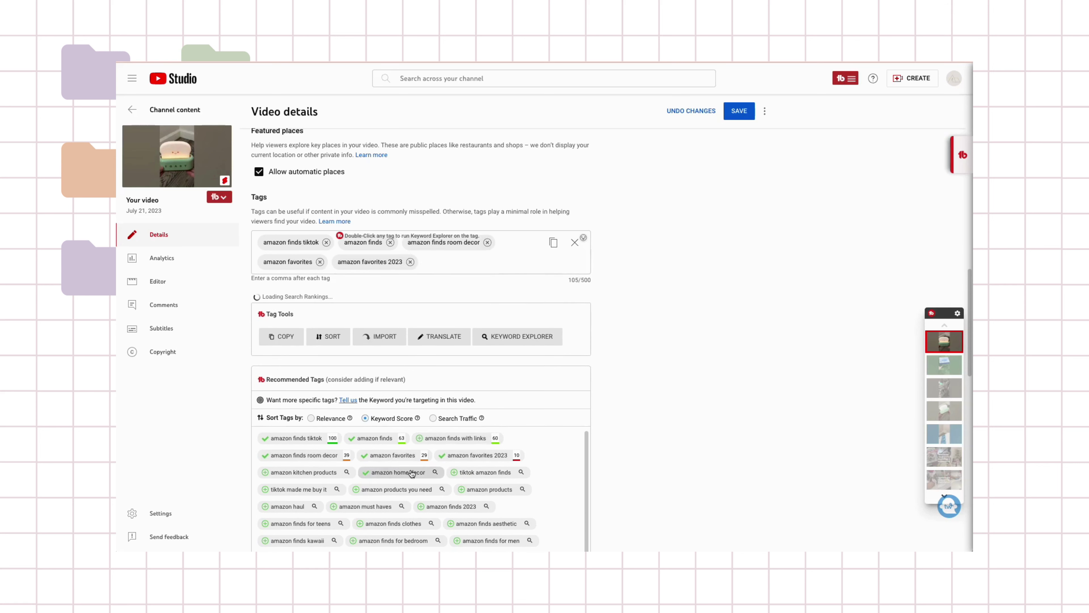
{"action": "left_click", "coordinate": [398, 472]}
{"action": "left_click", "coordinate": [304, 472]}
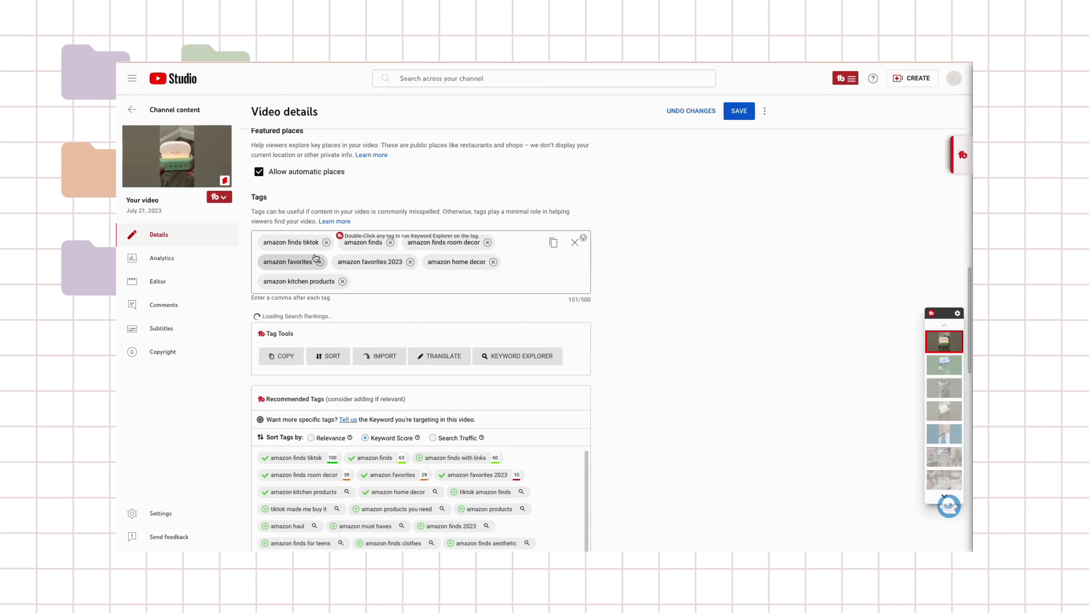
{"action": "left_click", "coordinate": [299, 506]}
{"action": "left_click", "coordinate": [397, 507]}
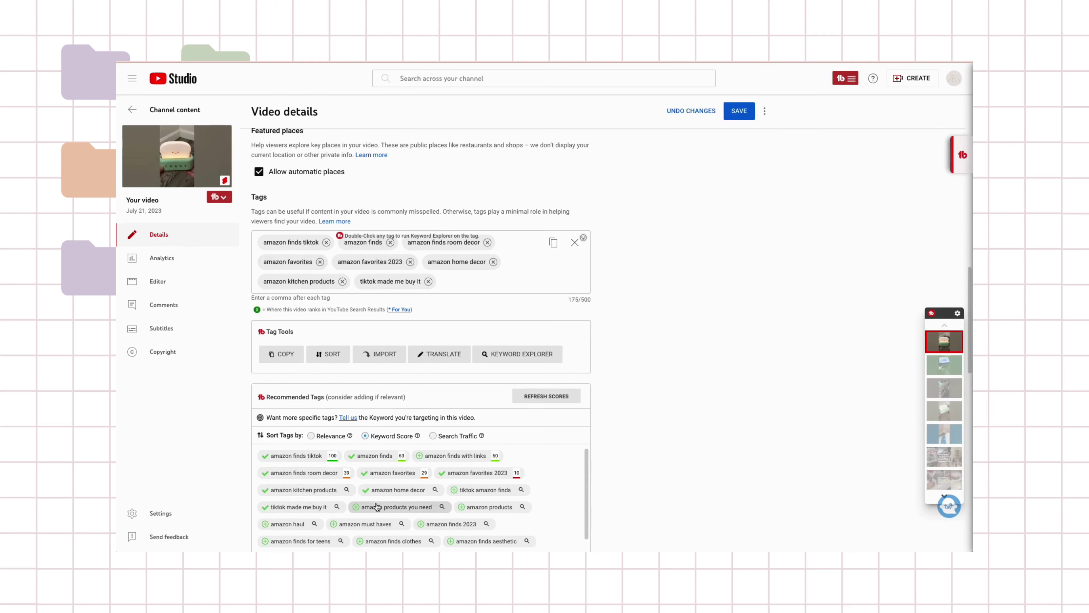
{"action": "left_click", "coordinate": [483, 510]}
{"action": "left_click", "coordinate": [470, 524]}
Step: Add the next tags, 'amazon haul' through 'amazon finds under $10', plus 'tiktok amazon finds' and 'amazon products'
{"action": "scroll", "coordinate": [467, 515], "scroll_direction": "down", "scroll_amount": 3}
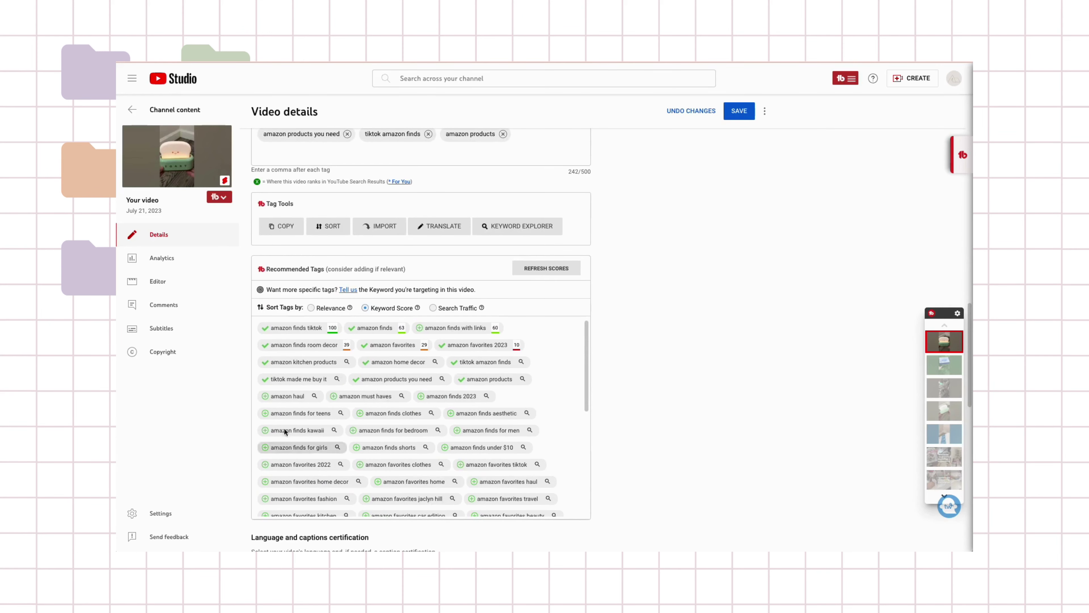
{"action": "left_click", "coordinate": [288, 397]}
{"action": "left_click", "coordinate": [365, 398]}
{"action": "left_click", "coordinate": [450, 399]}
{"action": "left_click", "coordinate": [301, 415]}
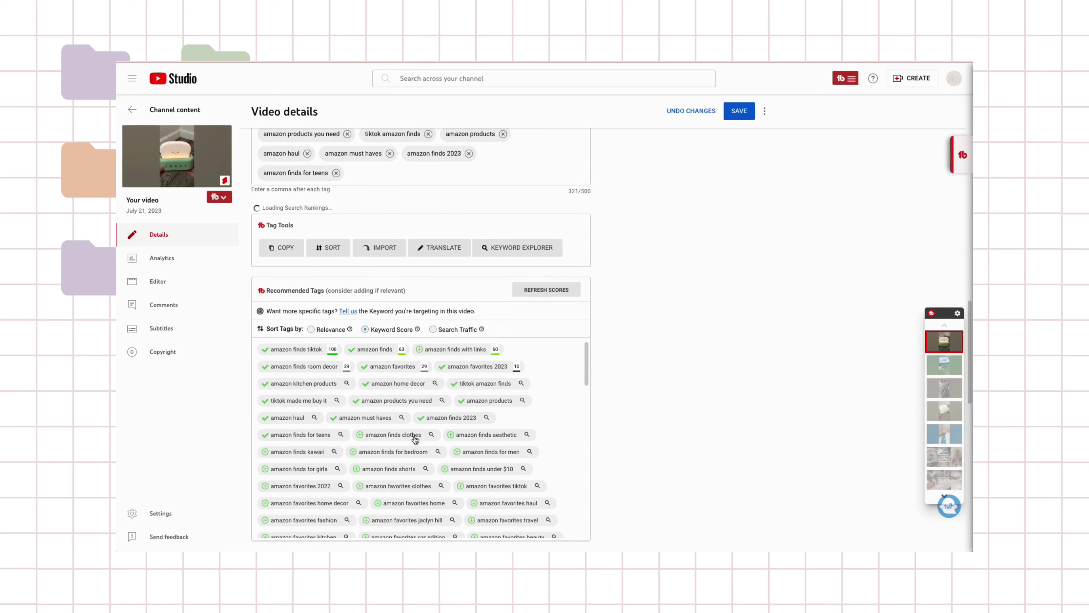
{"action": "left_click", "coordinate": [412, 435]}
{"action": "left_click", "coordinate": [493, 434]}
{"action": "left_click", "coordinate": [307, 470]}
{"action": "left_click", "coordinate": [393, 471]}
{"action": "left_click", "coordinate": [491, 471]}
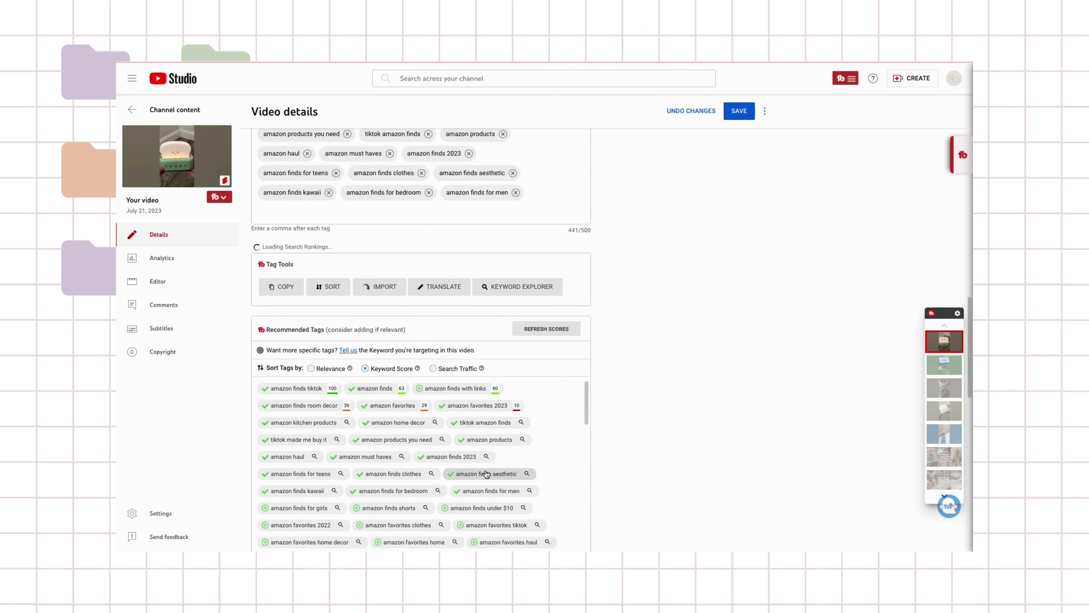
{"action": "left_click", "coordinate": [299, 508]}
{"action": "left_click", "coordinate": [389, 508]}
{"action": "left_click", "coordinate": [487, 509]}
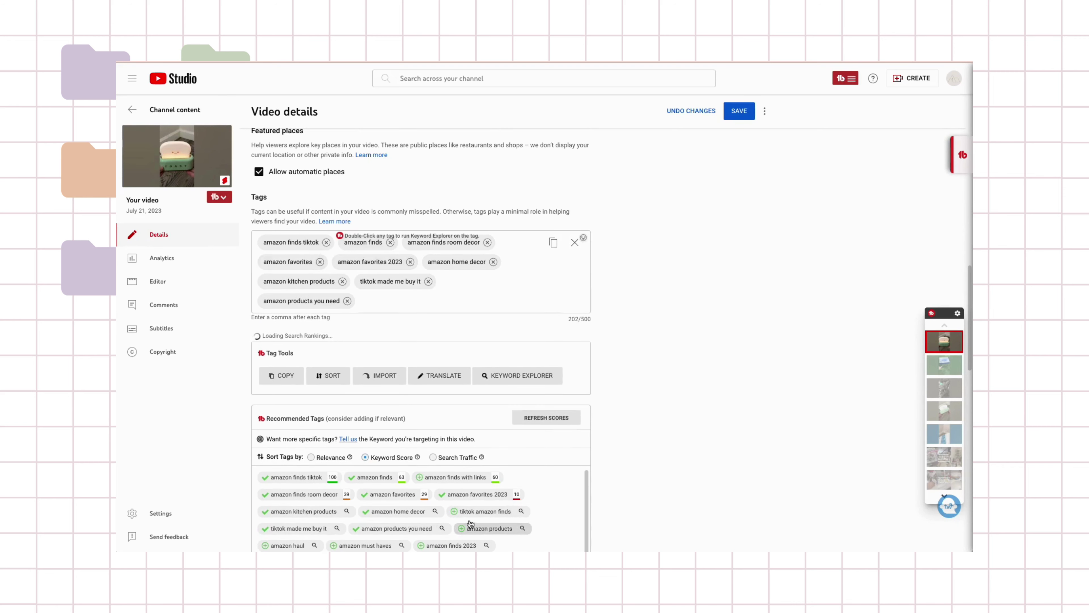
{"action": "left_click", "coordinate": [485, 511]}
{"action": "left_click", "coordinate": [471, 526]}
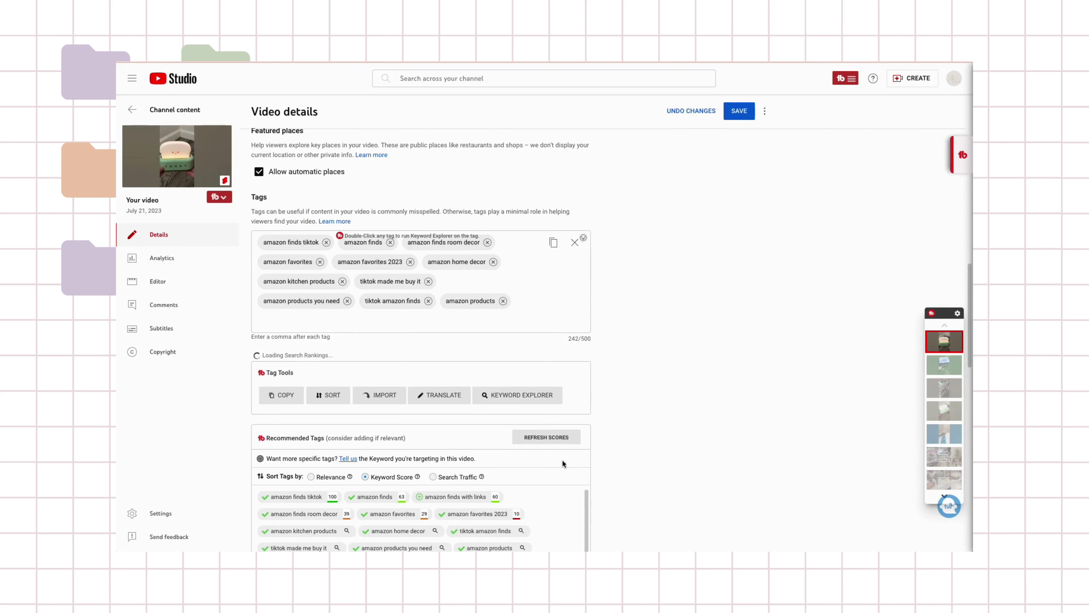
Step: Add the tags from 'amazon haul' to 'amazon finds shorts' again, further down the list
{"action": "scroll", "coordinate": [564, 462], "scroll_direction": "down", "scroll_amount": 3}
{"action": "left_click", "coordinate": [287, 398]}
{"action": "left_click", "coordinate": [365, 398]}
{"action": "left_click", "coordinate": [451, 397]}
{"action": "left_click", "coordinate": [300, 415]}
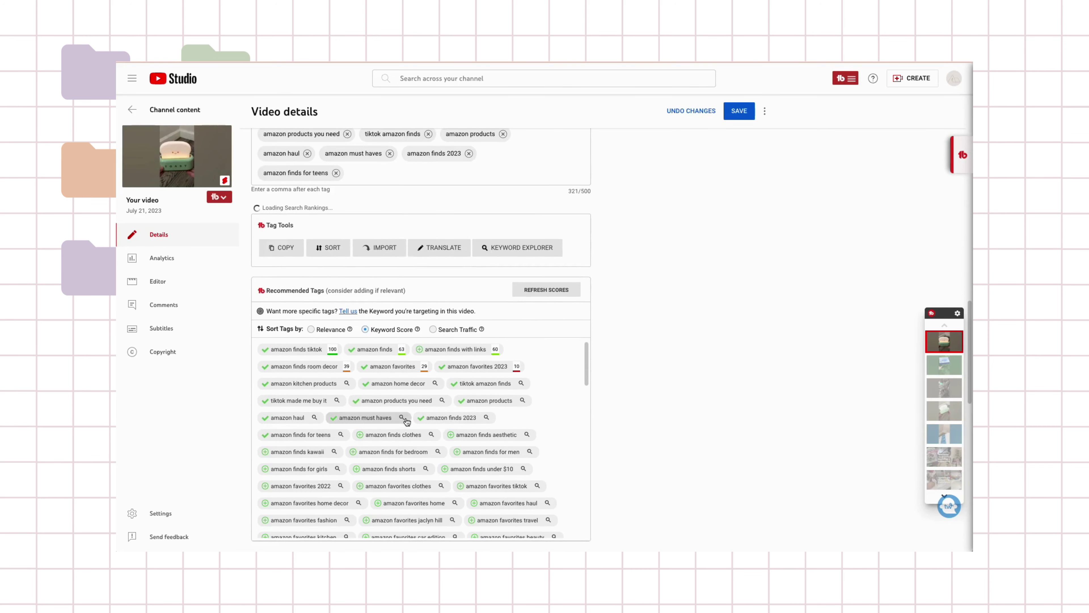
{"action": "left_click", "coordinate": [394, 433]}
{"action": "left_click", "coordinate": [493, 434]}
{"action": "left_click", "coordinate": [297, 471]}
{"action": "left_click", "coordinate": [393, 471]}
{"action": "left_click", "coordinate": [491, 471]}
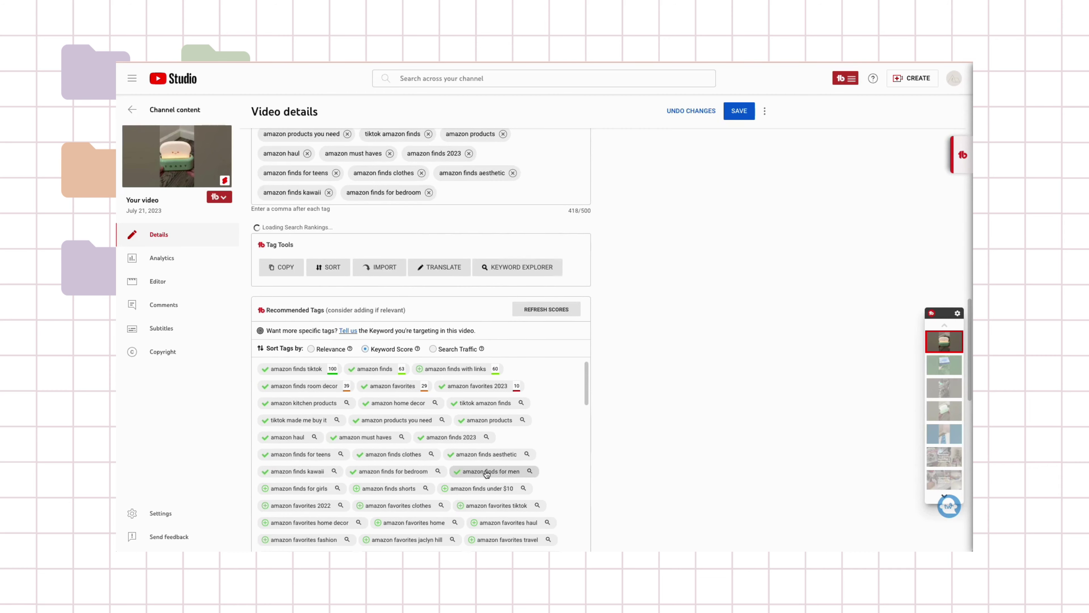
{"action": "left_click", "coordinate": [299, 488]}
{"action": "left_click", "coordinate": [403, 511]}
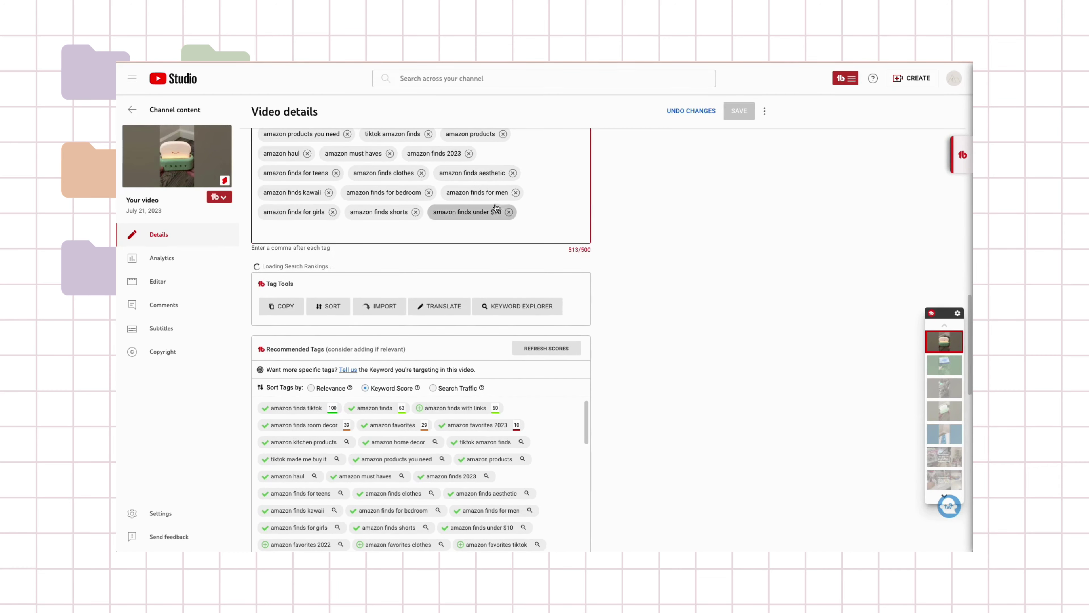
Step: Scroll through the Short's details to review them, ending back near the title
{"action": "scroll", "coordinate": [705, 274], "scroll_direction": "down", "scroll_amount": 8}
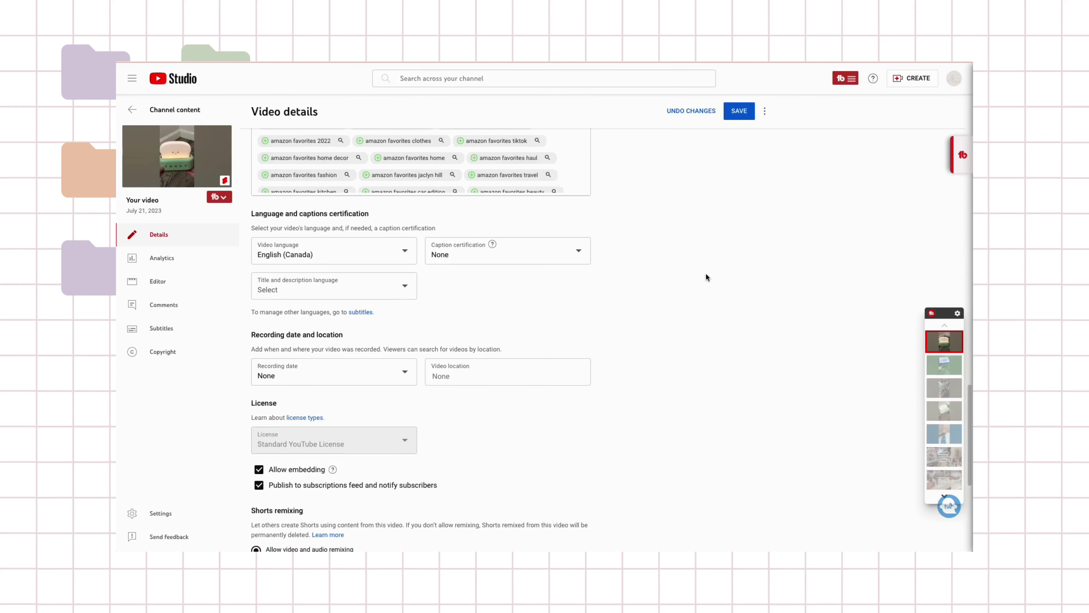
{"action": "scroll", "coordinate": [705, 277], "scroll_direction": "down", "scroll_amount": 6}
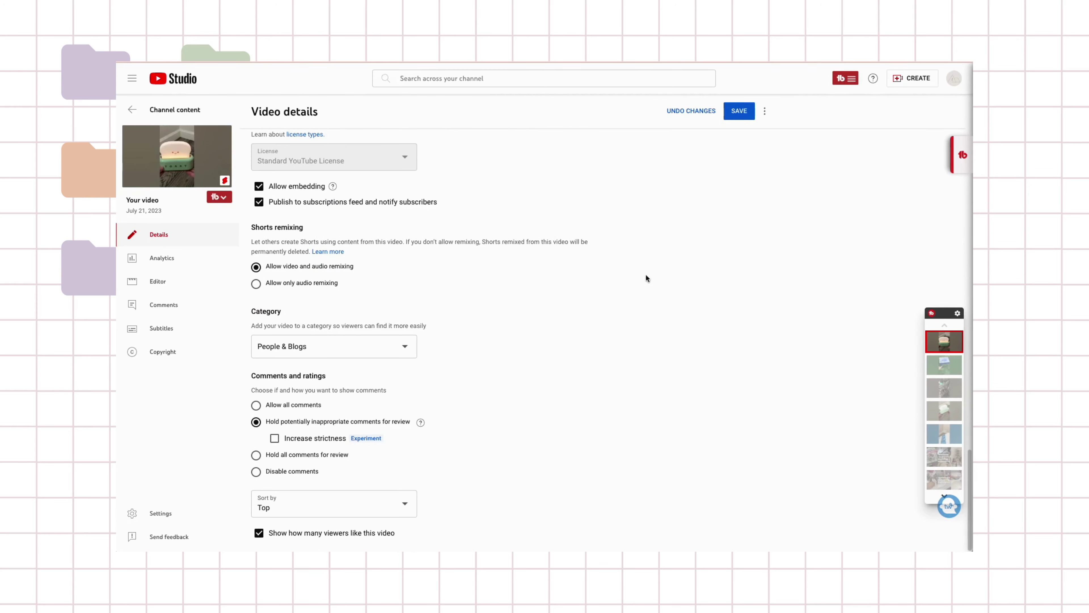
{"action": "scroll", "coordinate": [561, 236], "scroll_direction": "up", "scroll_amount": 16}
{"action": "scroll", "coordinate": [446, 327], "scroll_direction": "down", "scroll_amount": 10}
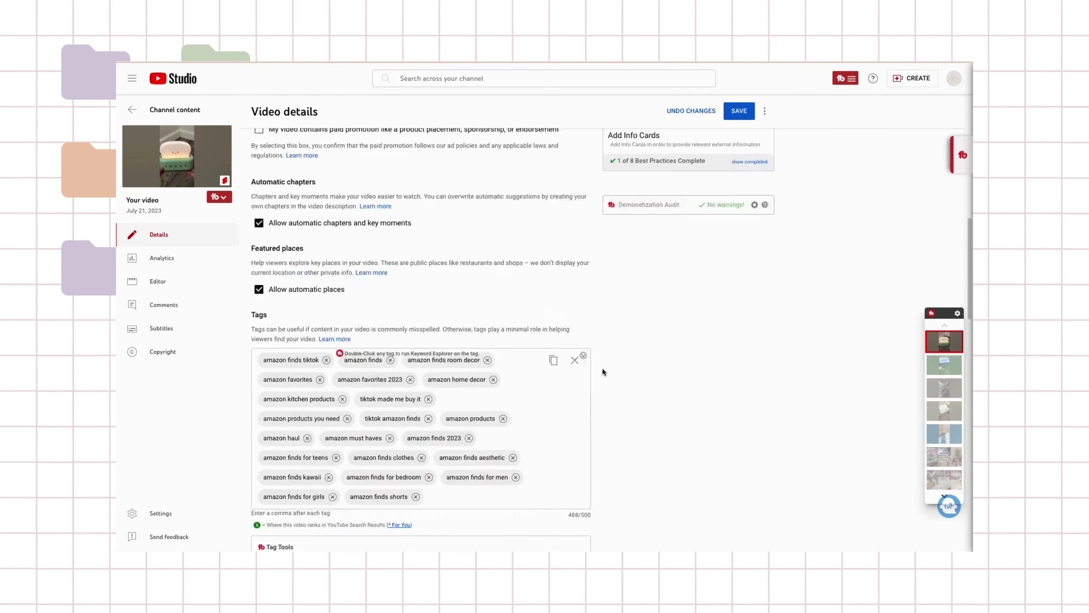
{"action": "scroll", "coordinate": [613, 391], "scroll_direction": "up", "scroll_amount": 20}
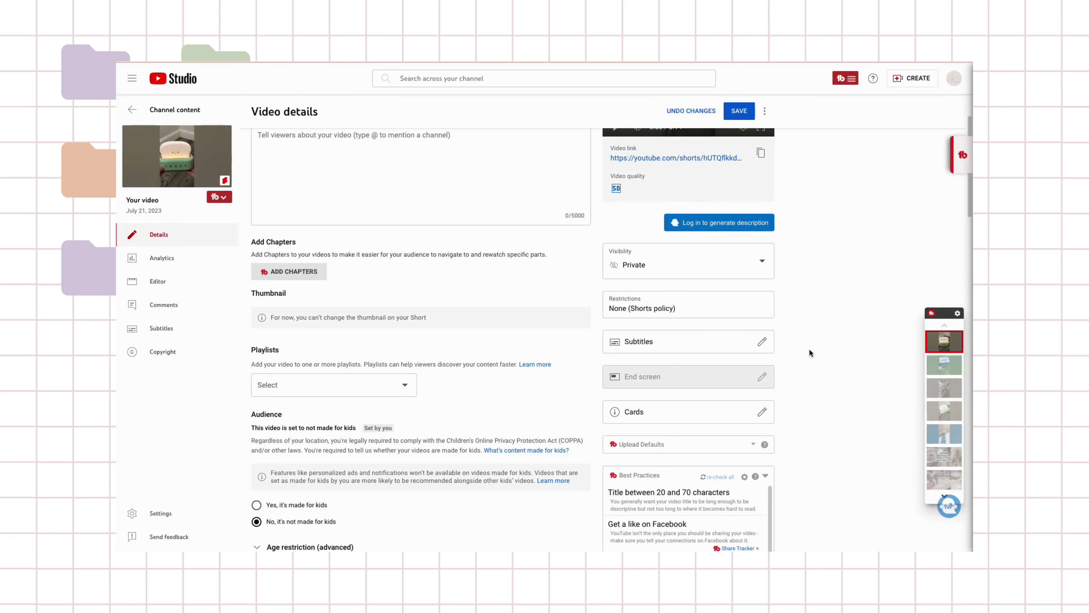
{"action": "scroll", "coordinate": [830, 336], "scroll_direction": "up", "scroll_amount": 2}
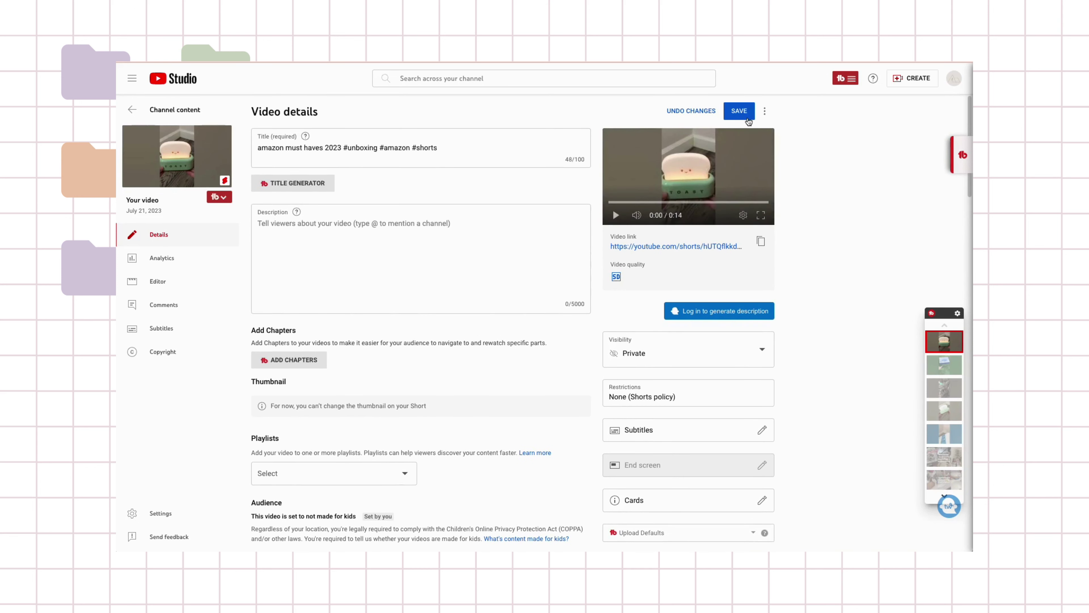
Step: Open the visibility choices, select Public, then close the panel, leaving the Short Private
{"action": "left_click", "coordinate": [696, 367]}
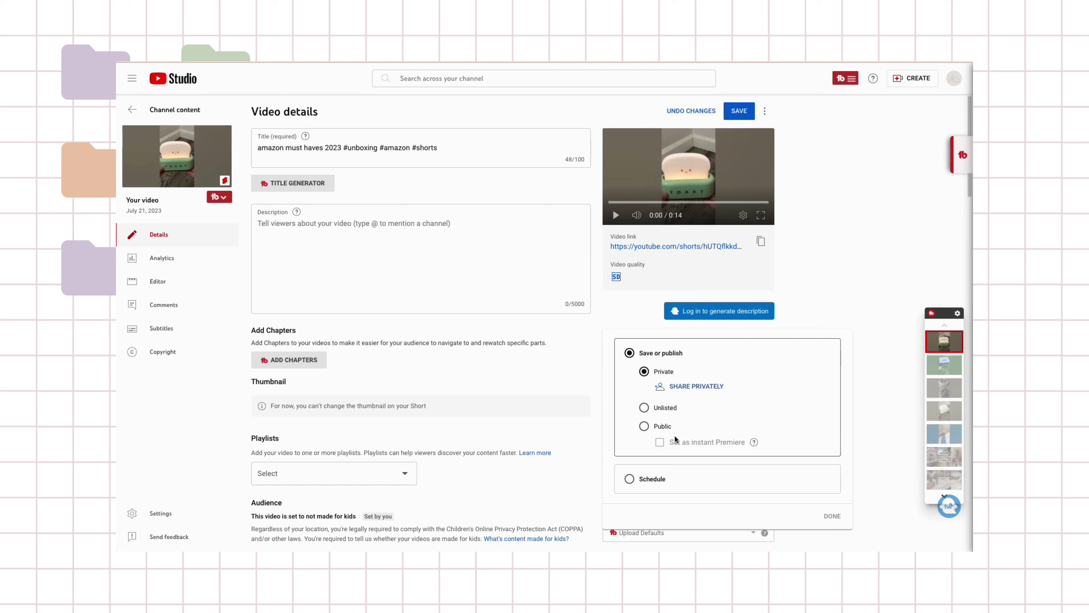
{"action": "left_click", "coordinate": [644, 411]}
{"action": "left_click", "coordinate": [856, 231]}
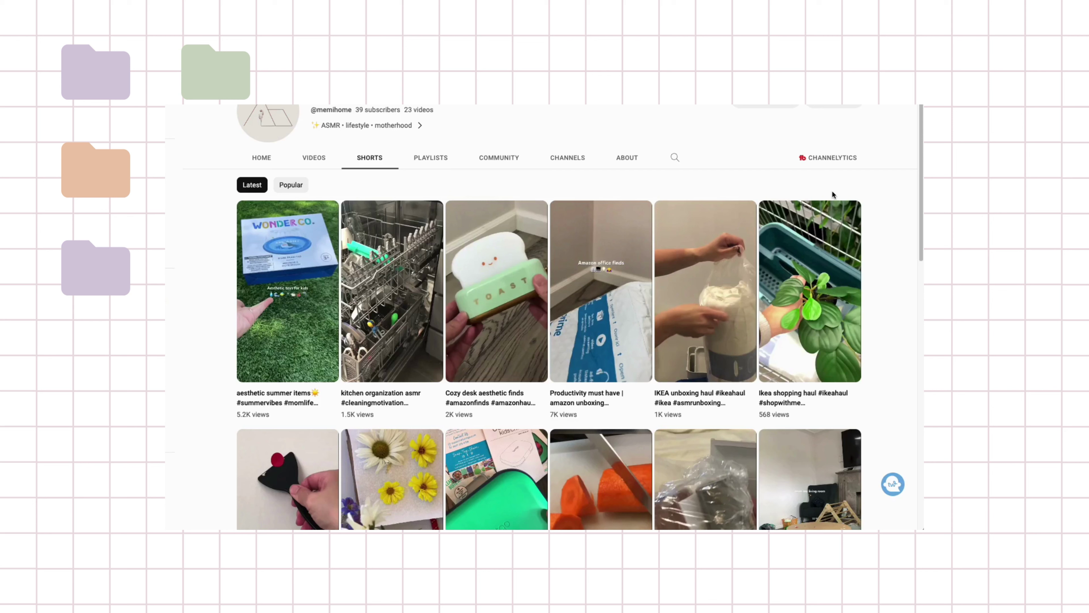
Step: Scroll the channel's Shorts grid to view recent Shorts and their view counts
{"action": "scroll", "coordinate": [833, 195], "scroll_direction": "down", "scroll_amount": 1}
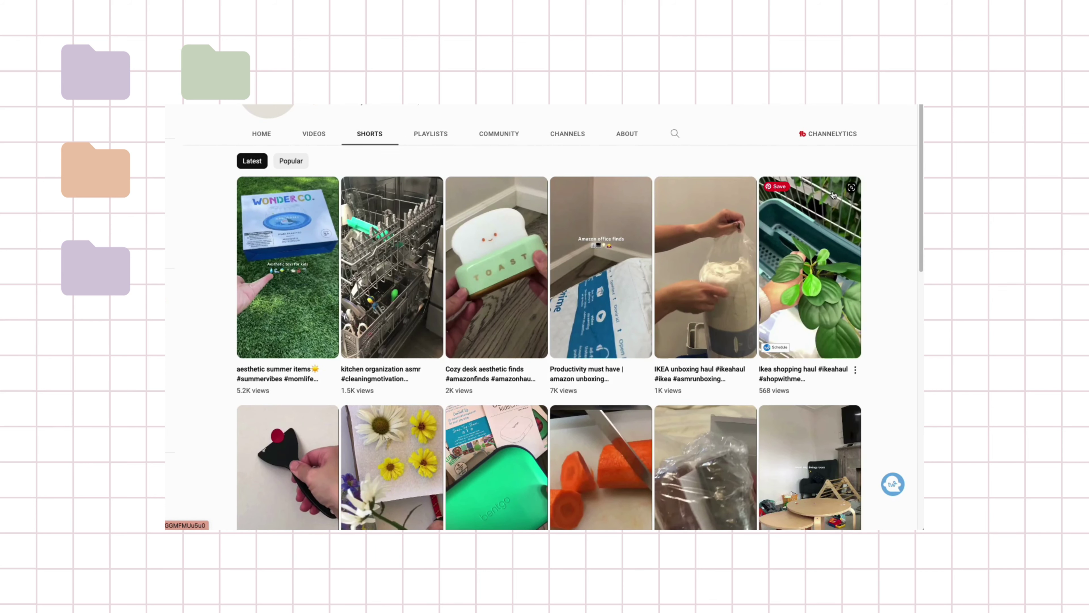
{"action": "scroll", "coordinate": [833, 196], "scroll_direction": "down", "scroll_amount": 3}
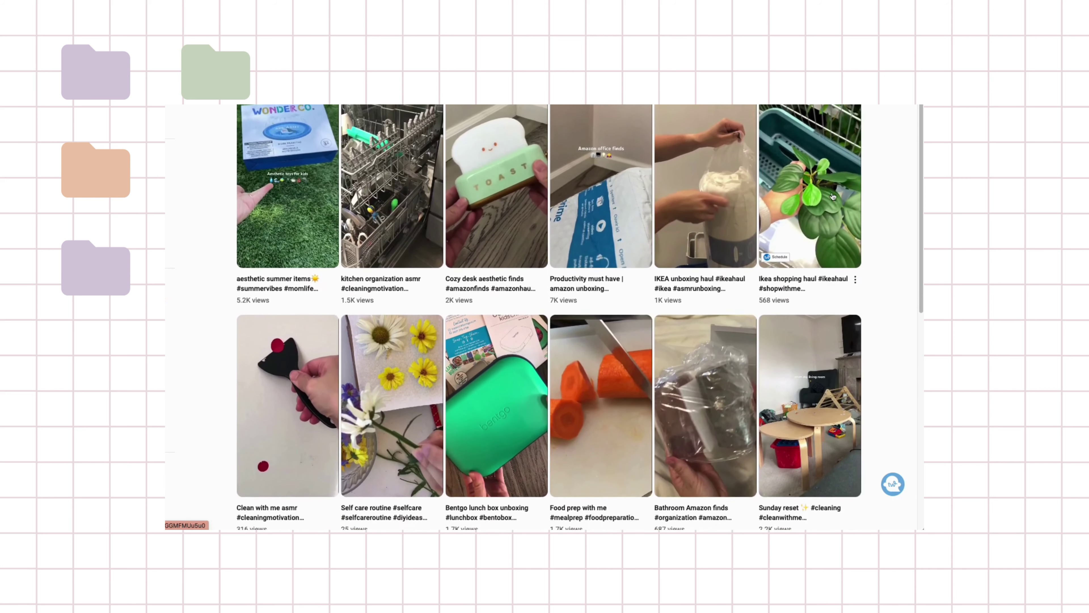